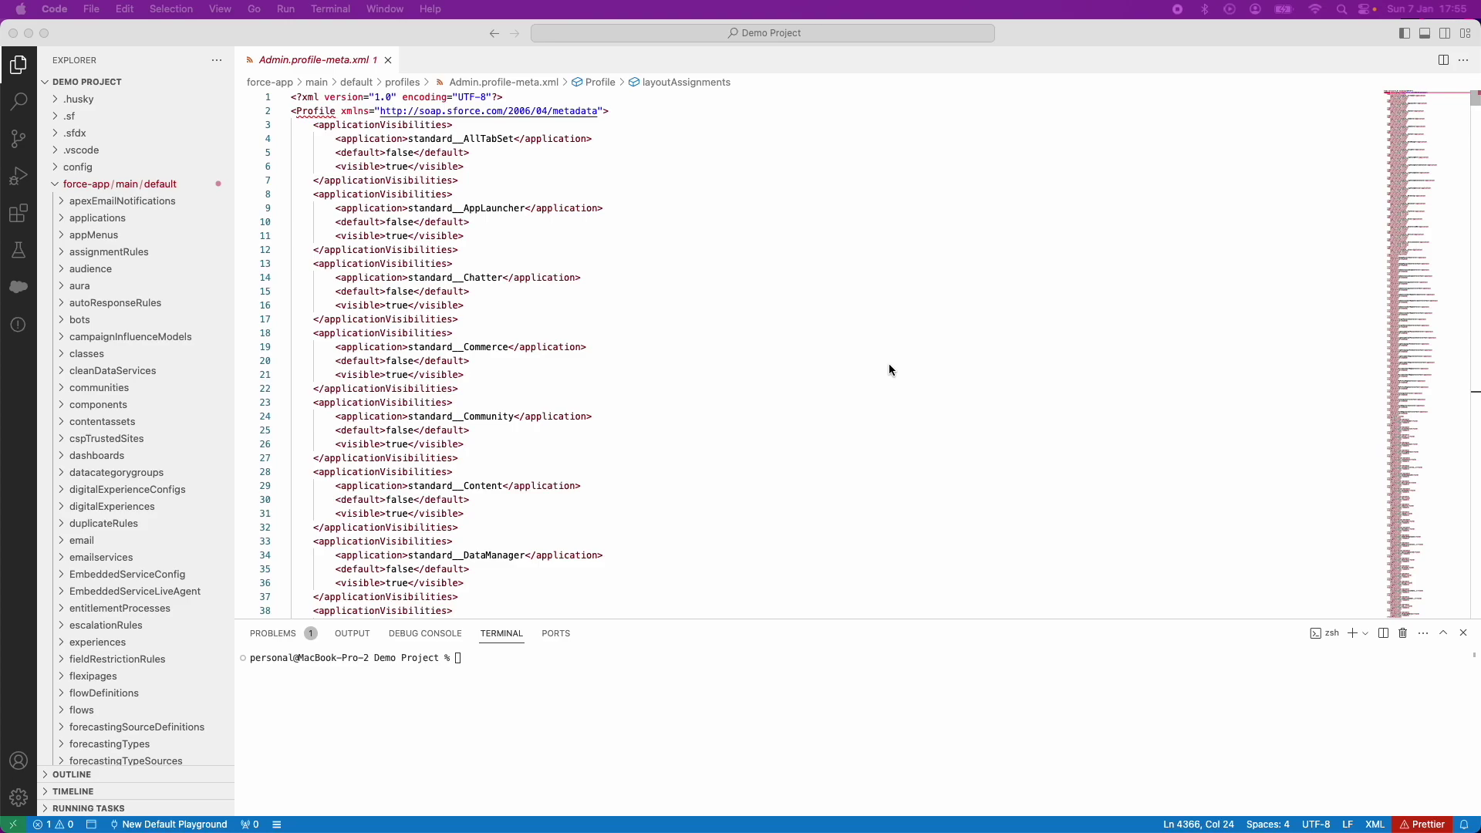
- Expand the profiles folder and open Example Profile.profile-meta.xml
{"action": "scroll", "coordinate": [121, 548], "scroll_direction": "down", "scroll_amount": 10}
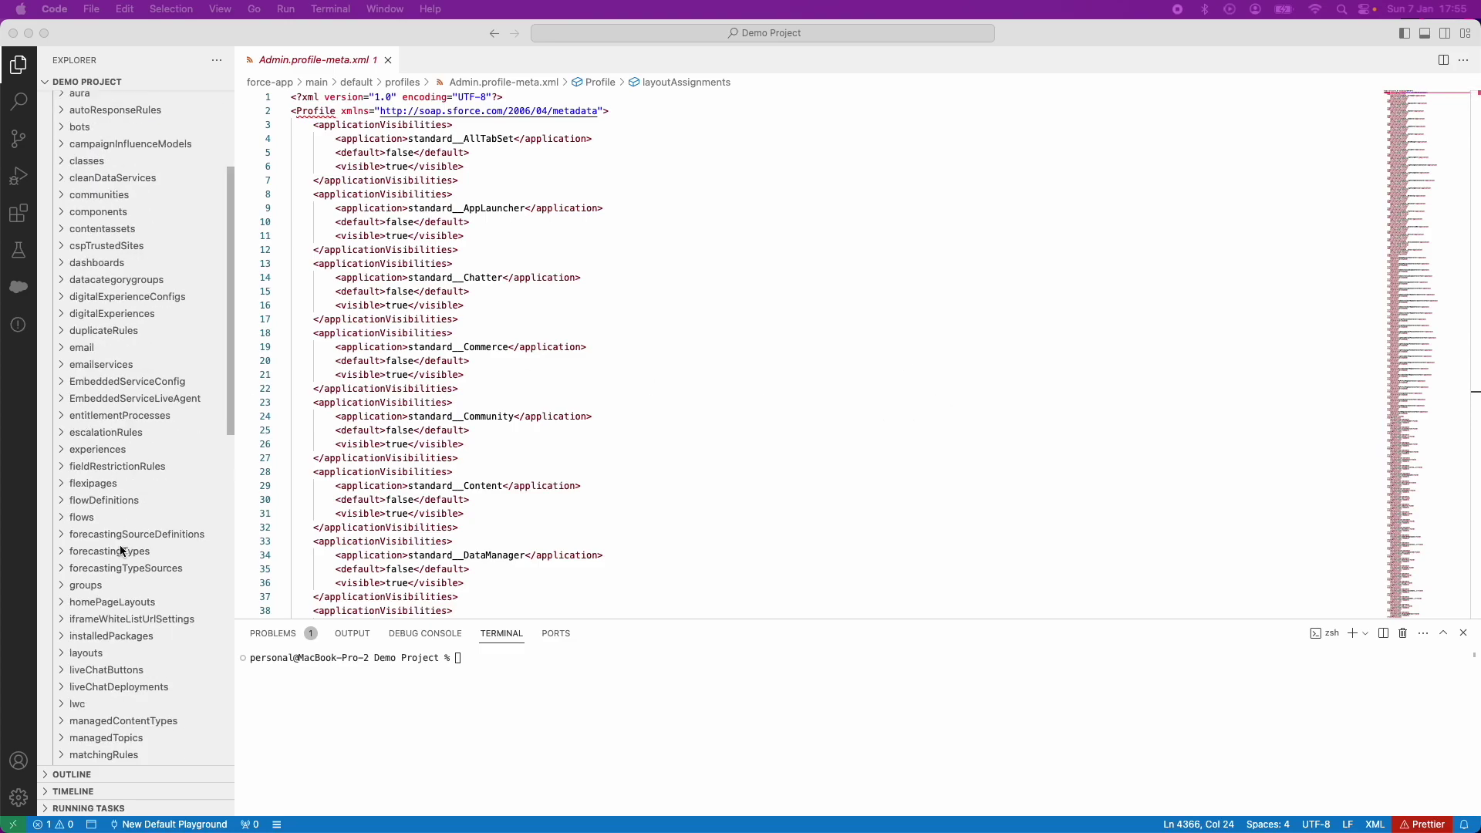
{"action": "scroll", "coordinate": [121, 550], "scroll_direction": "down", "scroll_amount": 6}
{"action": "left_click", "coordinate": [121, 555]}
{"action": "scroll", "coordinate": [116, 570], "scroll_direction": "down", "scroll_amount": 11}
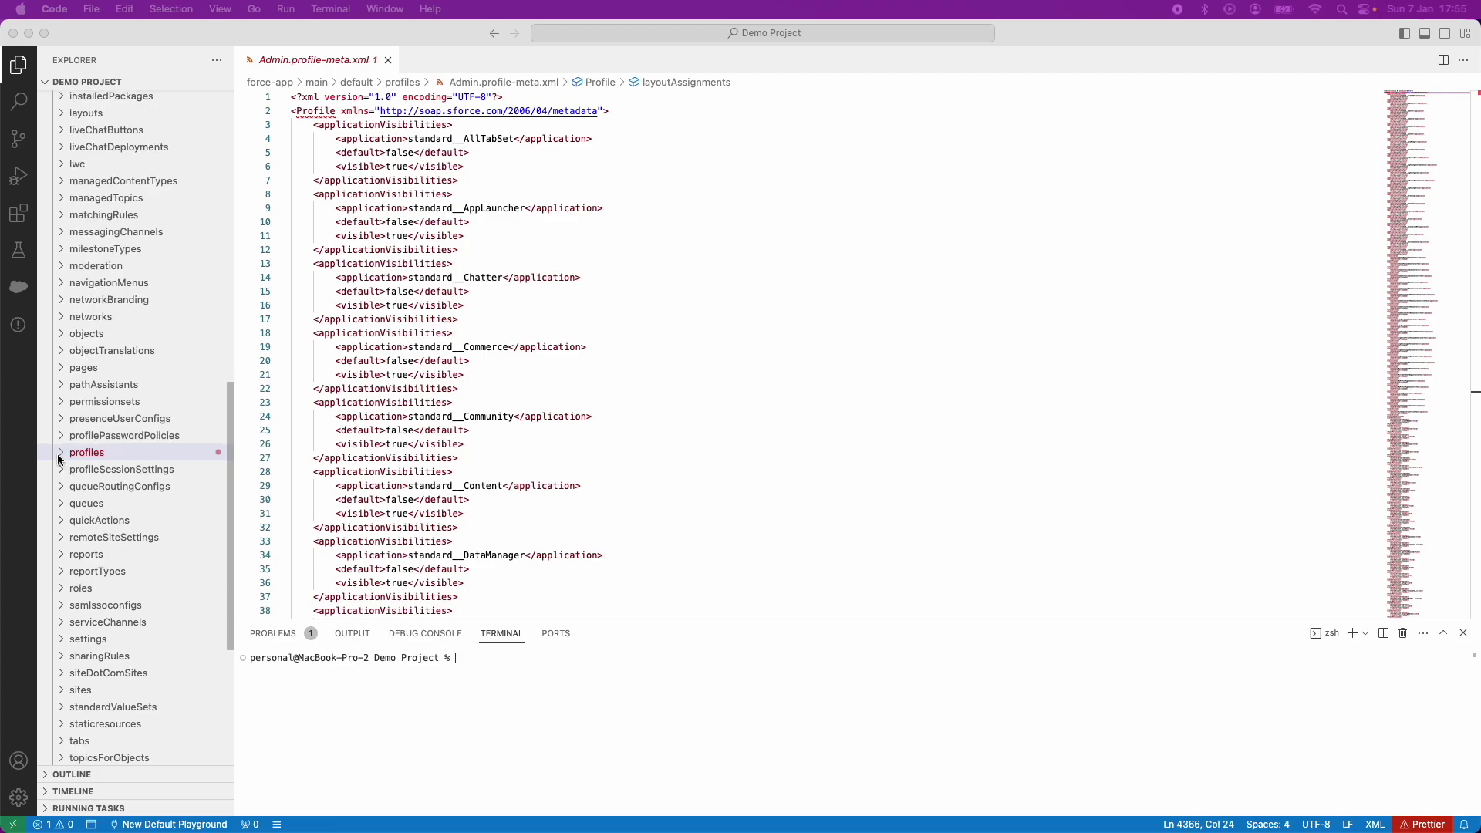
{"action": "left_click", "coordinate": [115, 534]}
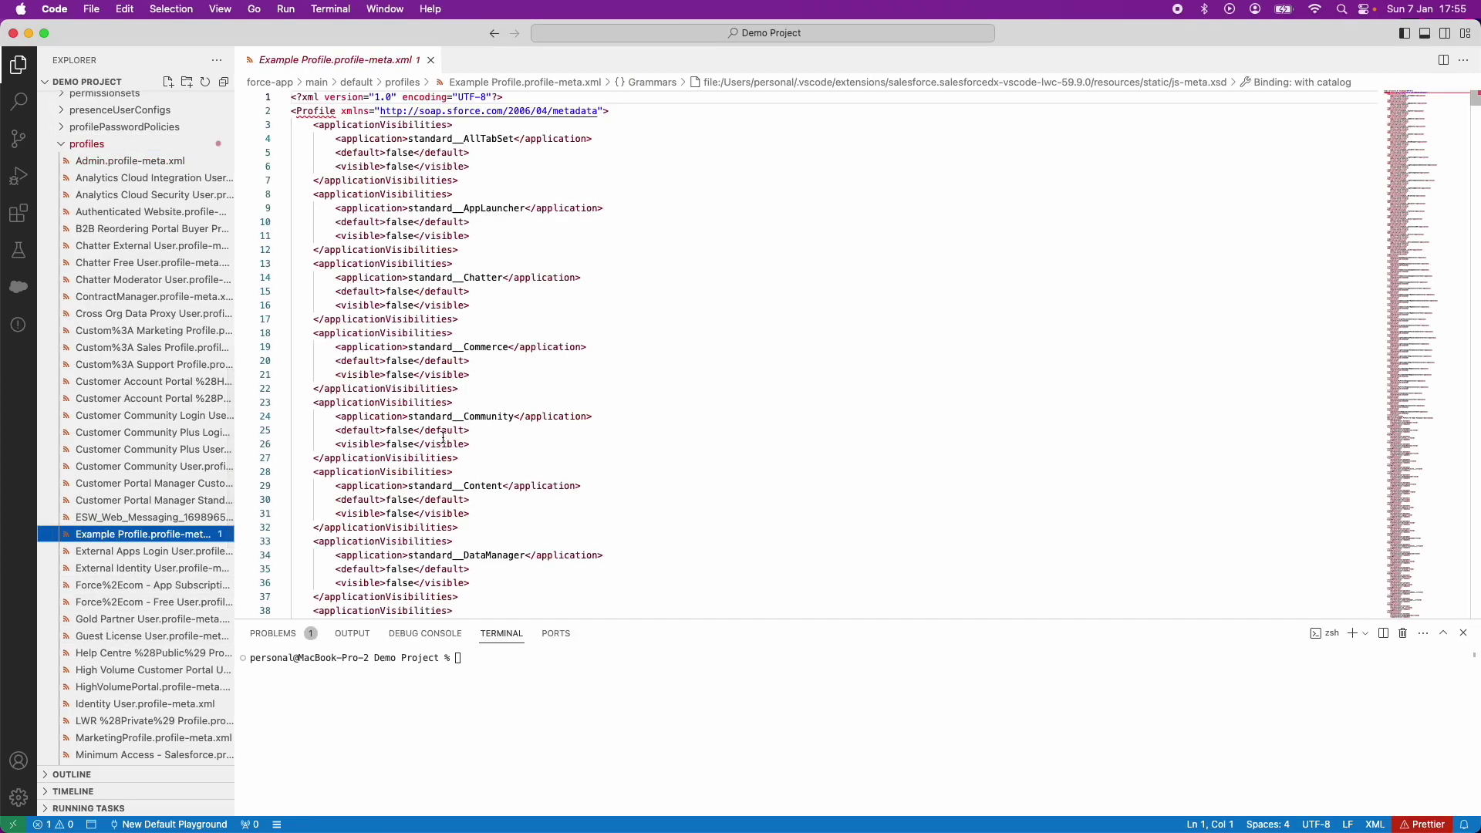
- Scroll to the end of Example Profile.profile-meta.xml and search it for 'layout'
{"action": "scroll", "coordinate": [443, 440], "scroll_direction": "down", "scroll_amount": 1}
{"action": "scroll", "coordinate": [444, 439], "scroll_direction": "down", "scroll_amount": 20}
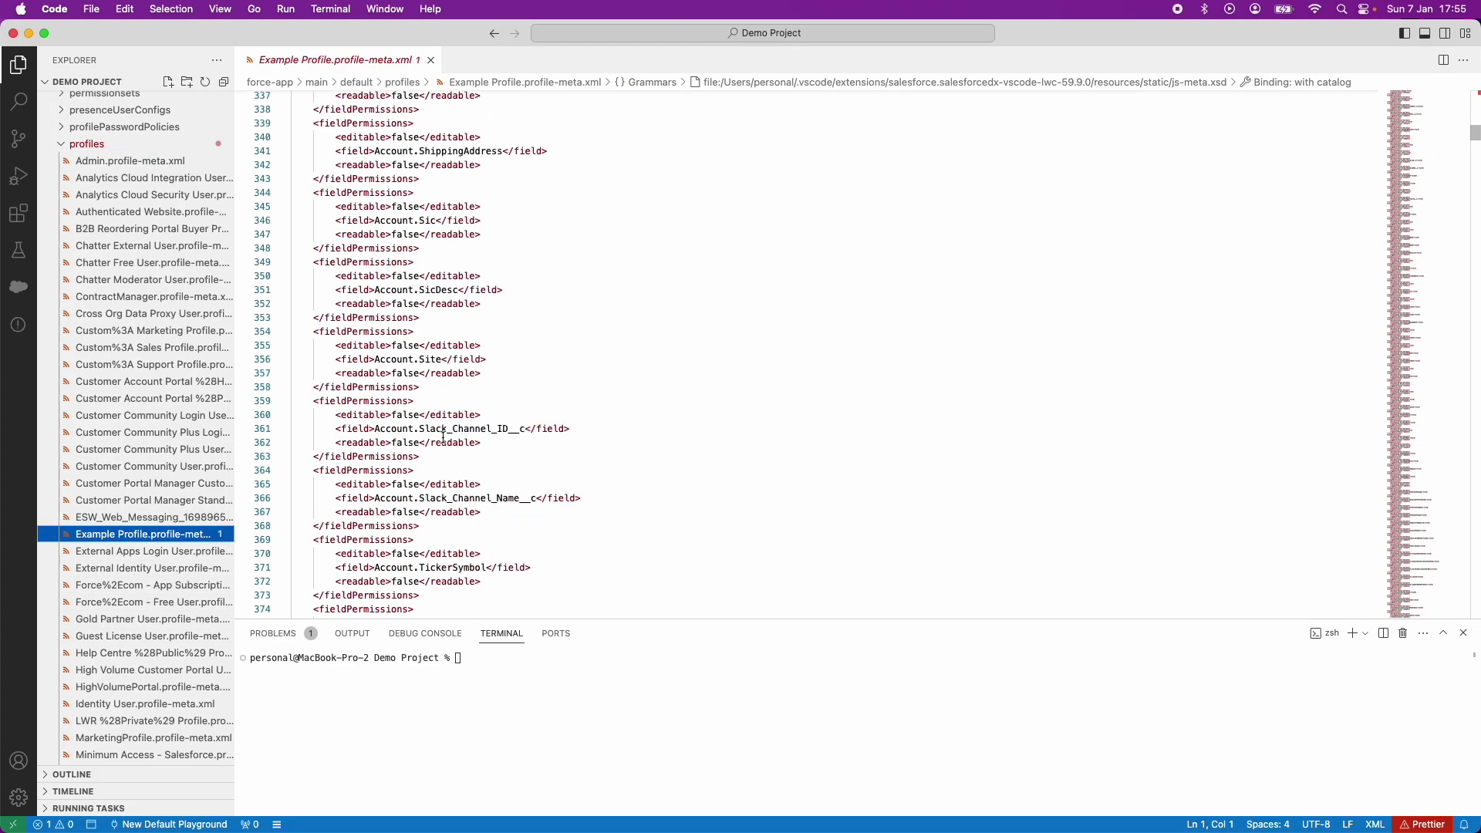
{"action": "scroll", "coordinate": [444, 438], "scroll_direction": "down", "scroll_amount": 20}
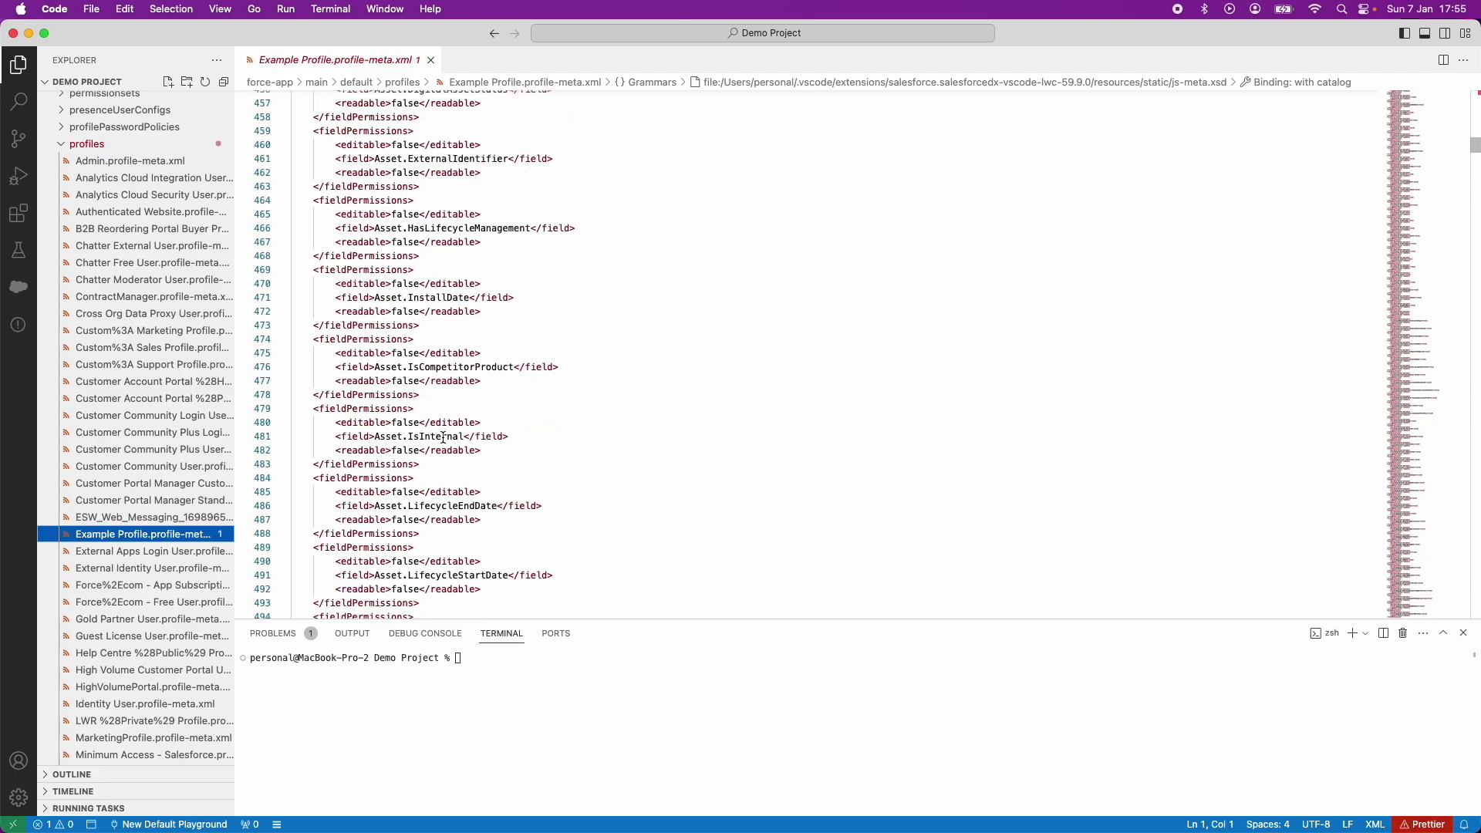
{"action": "scroll", "coordinate": [443, 437], "scroll_direction": "down", "scroll_amount": 20}
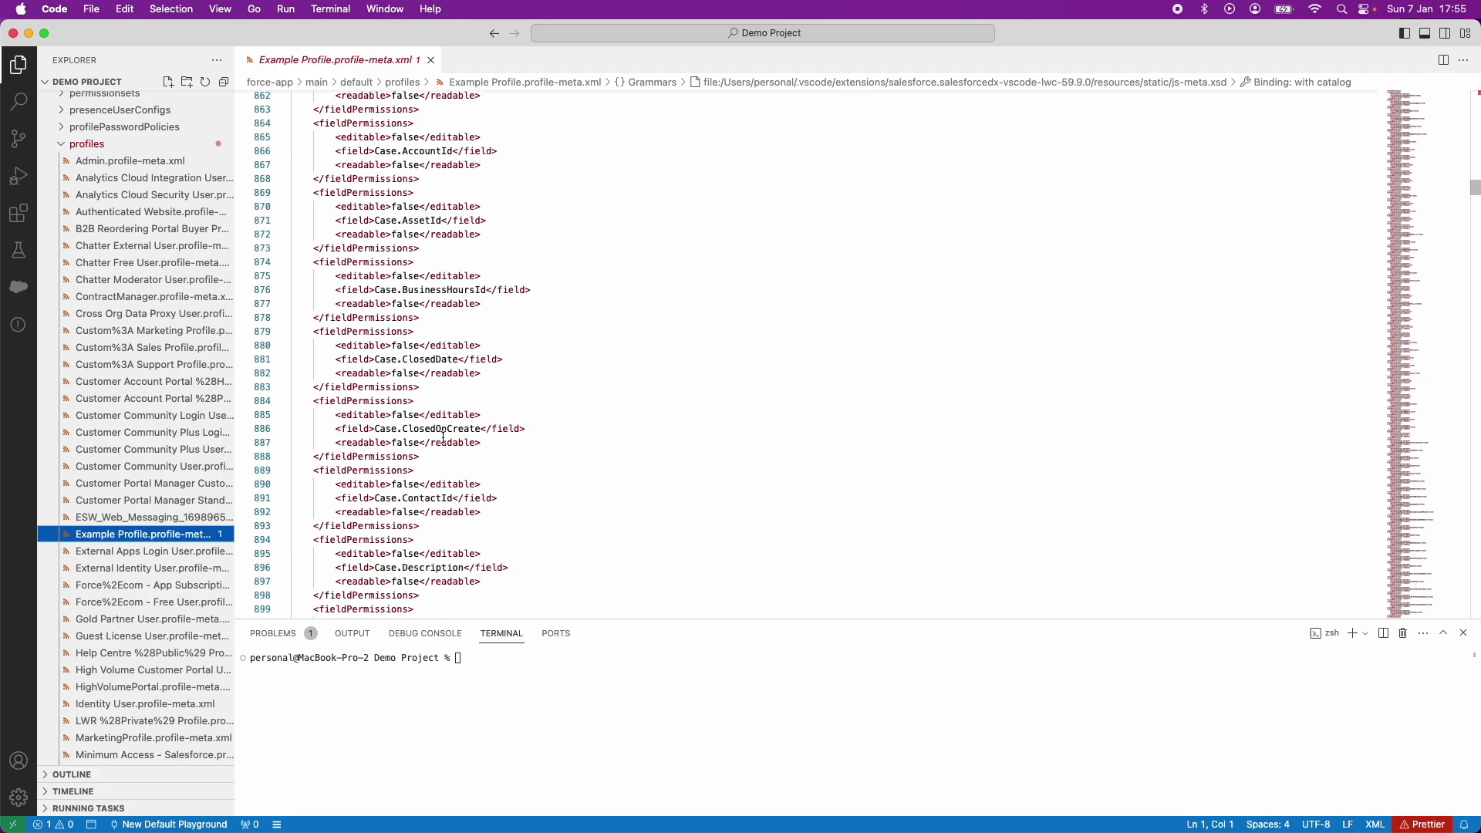
{"action": "left_click_drag", "start_coordinate": [1475, 213], "coordinate": [1475, 611]}
{"action": "scroll", "coordinate": [810, 354], "scroll_direction": "up", "scroll_amount": 13}
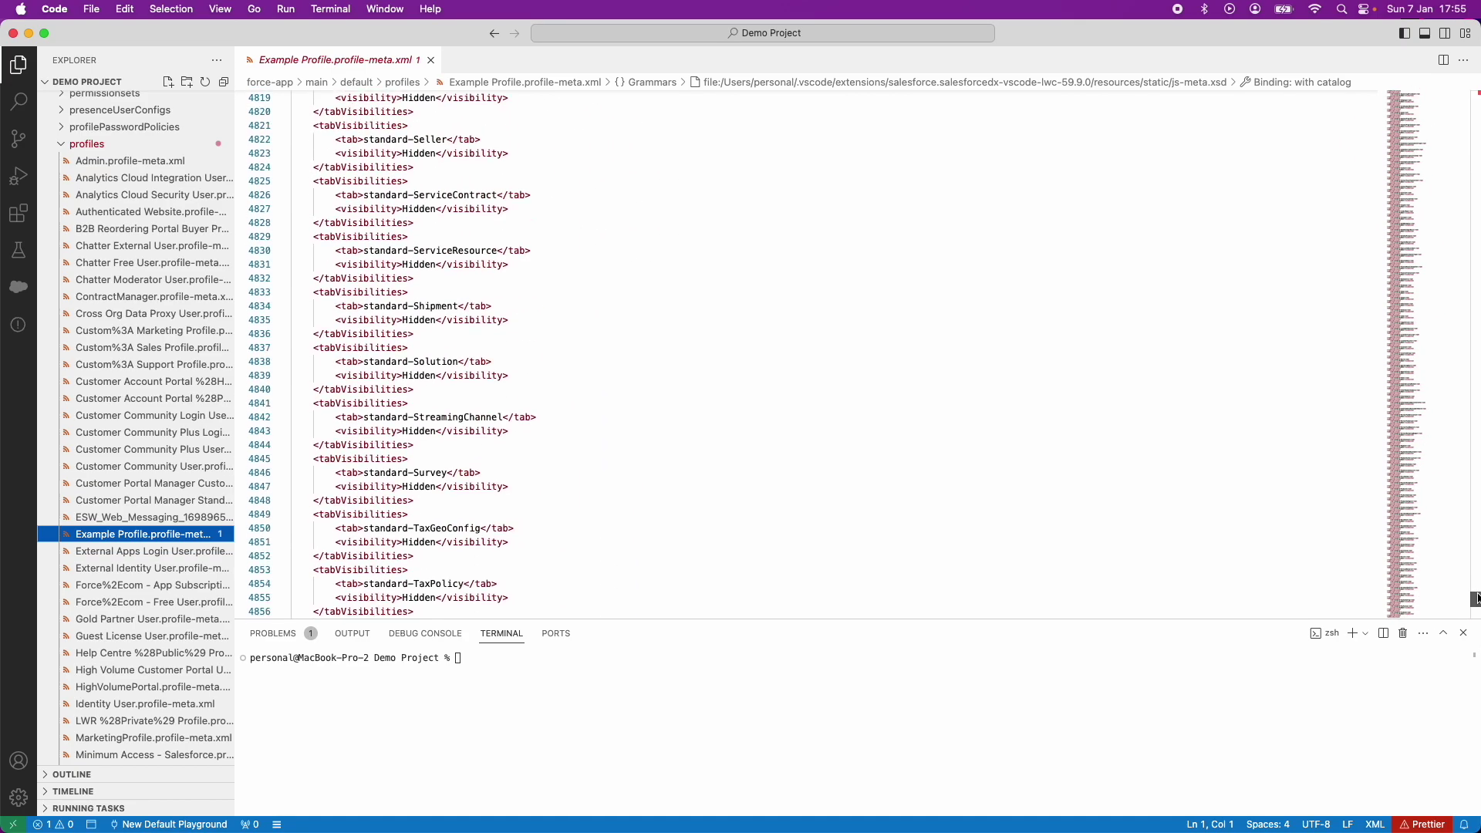
{"action": "key", "text": "super+f"}
{"action": "type", "text": "layout"}
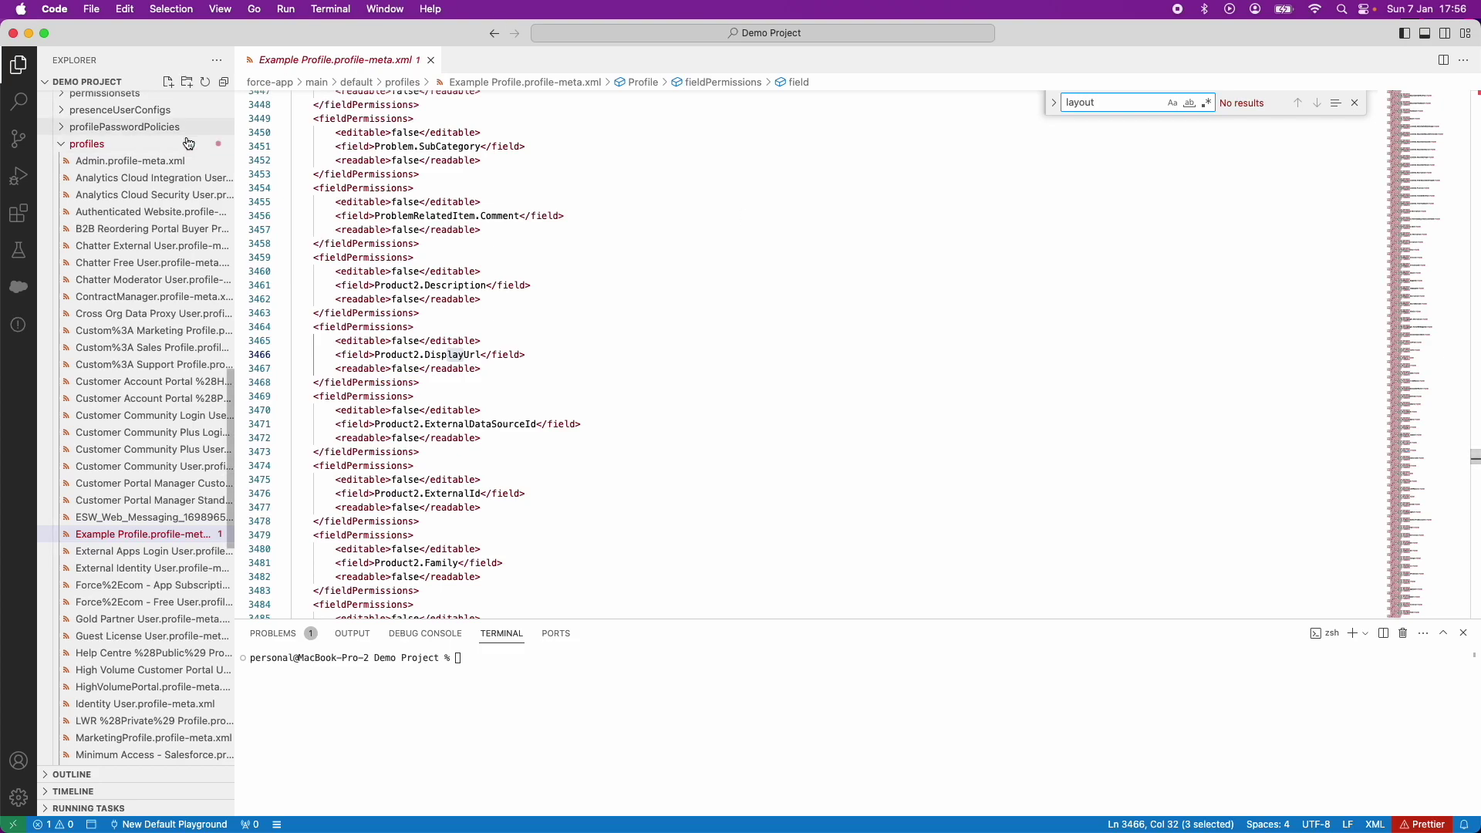
- Switch to Admin.profile-meta.xml
{"action": "left_click", "coordinate": [154, 160]}
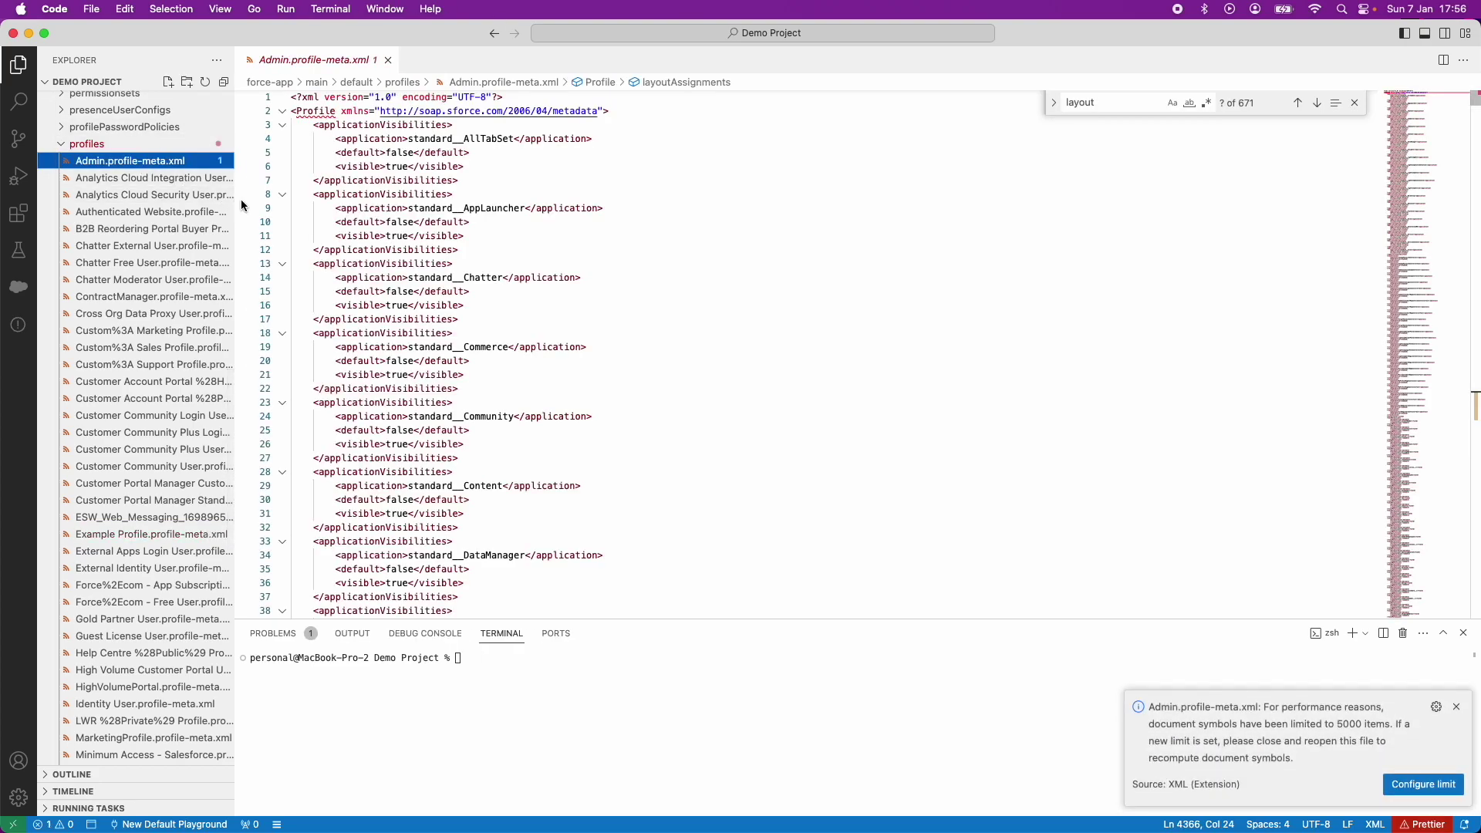
- Copy the Admin profile's layoutAssignments lines 4366–4768 and return to Example Profile
{"action": "left_click", "coordinate": [1112, 103]}
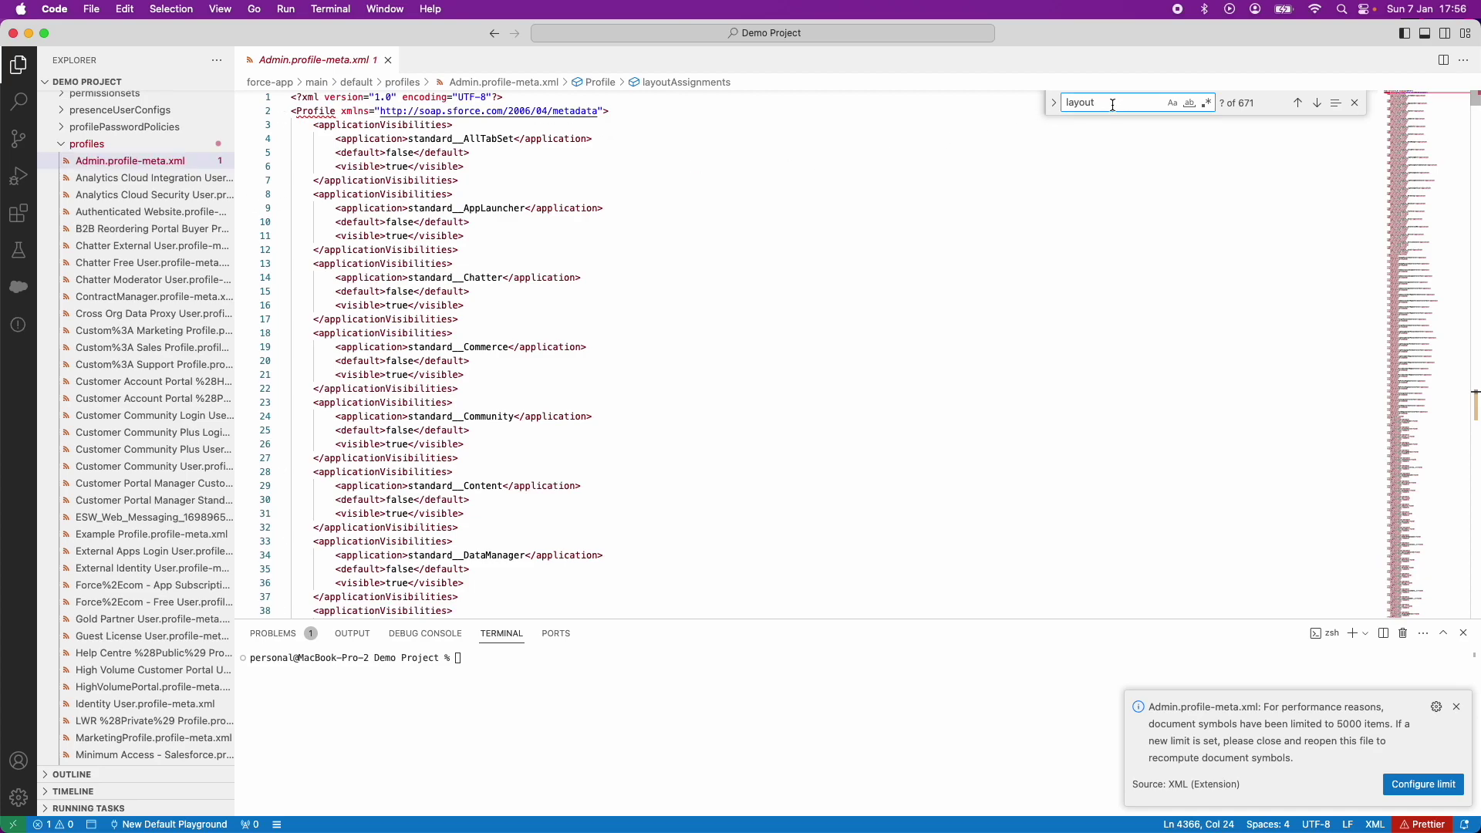
{"action": "key", "text": "Return"}
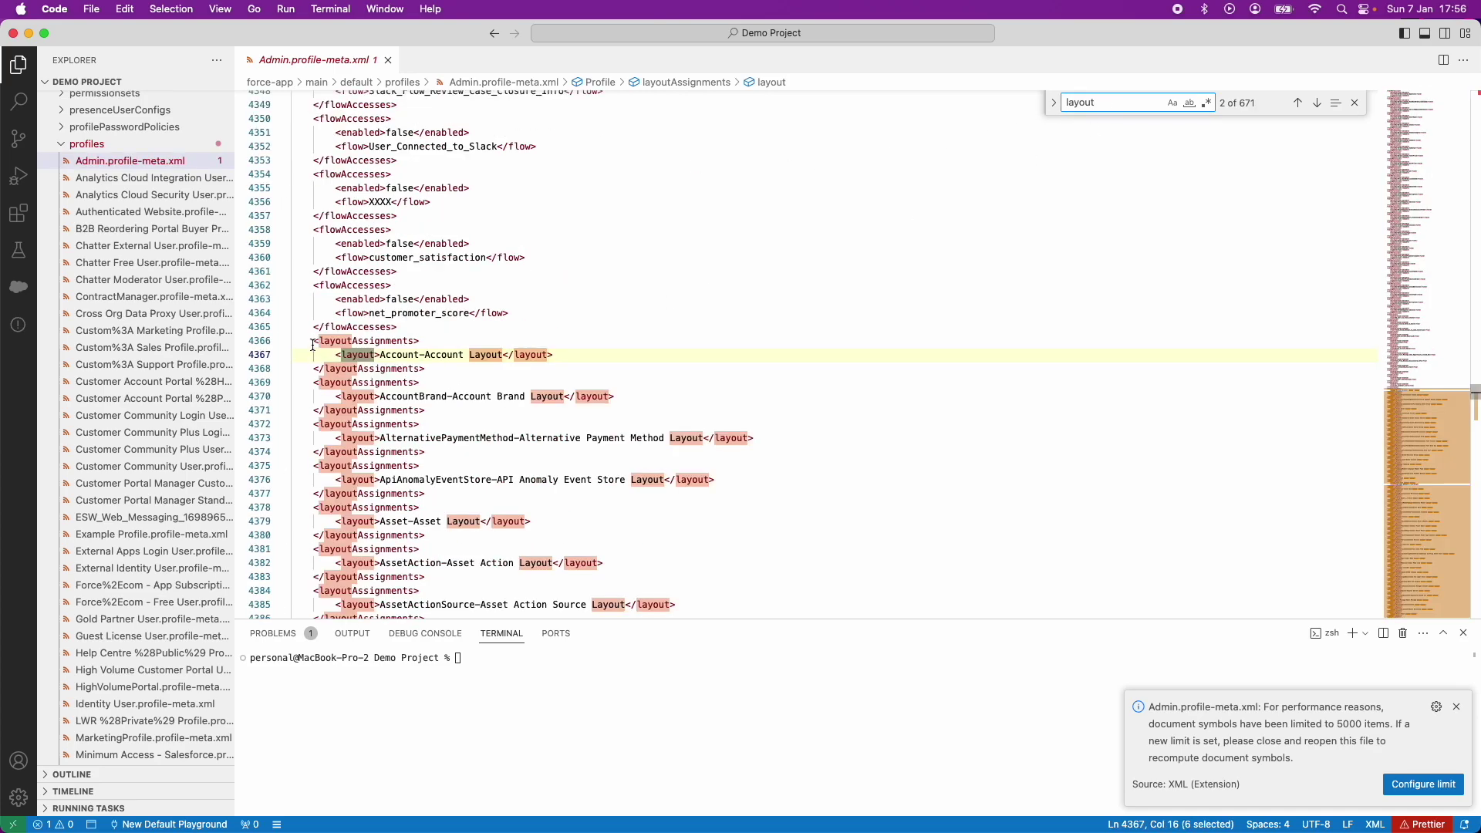
{"action": "left_click_drag", "start_coordinate": [313, 341], "coordinate": [429, 251]}
{"action": "scroll", "coordinate": [455, 463], "scroll_direction": "down", "scroll_amount": 20}
{"action": "scroll", "coordinate": [432, 491], "scroll_direction": "down", "scroll_amount": 20}
{"action": "scroll", "coordinate": [432, 486], "scroll_direction": "up", "scroll_amount": 7}
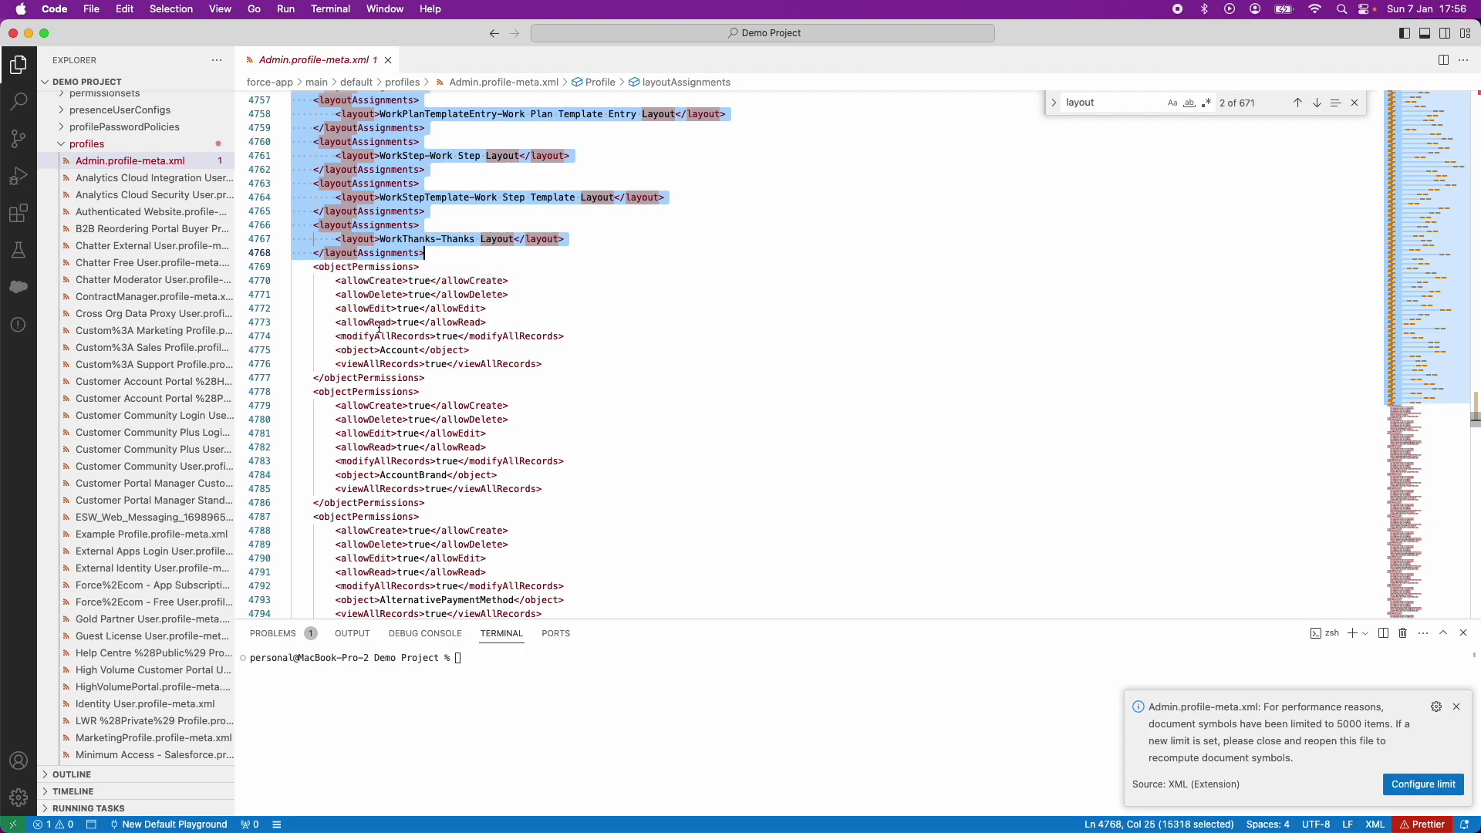
{"action": "left_click", "coordinate": [118, 535]}
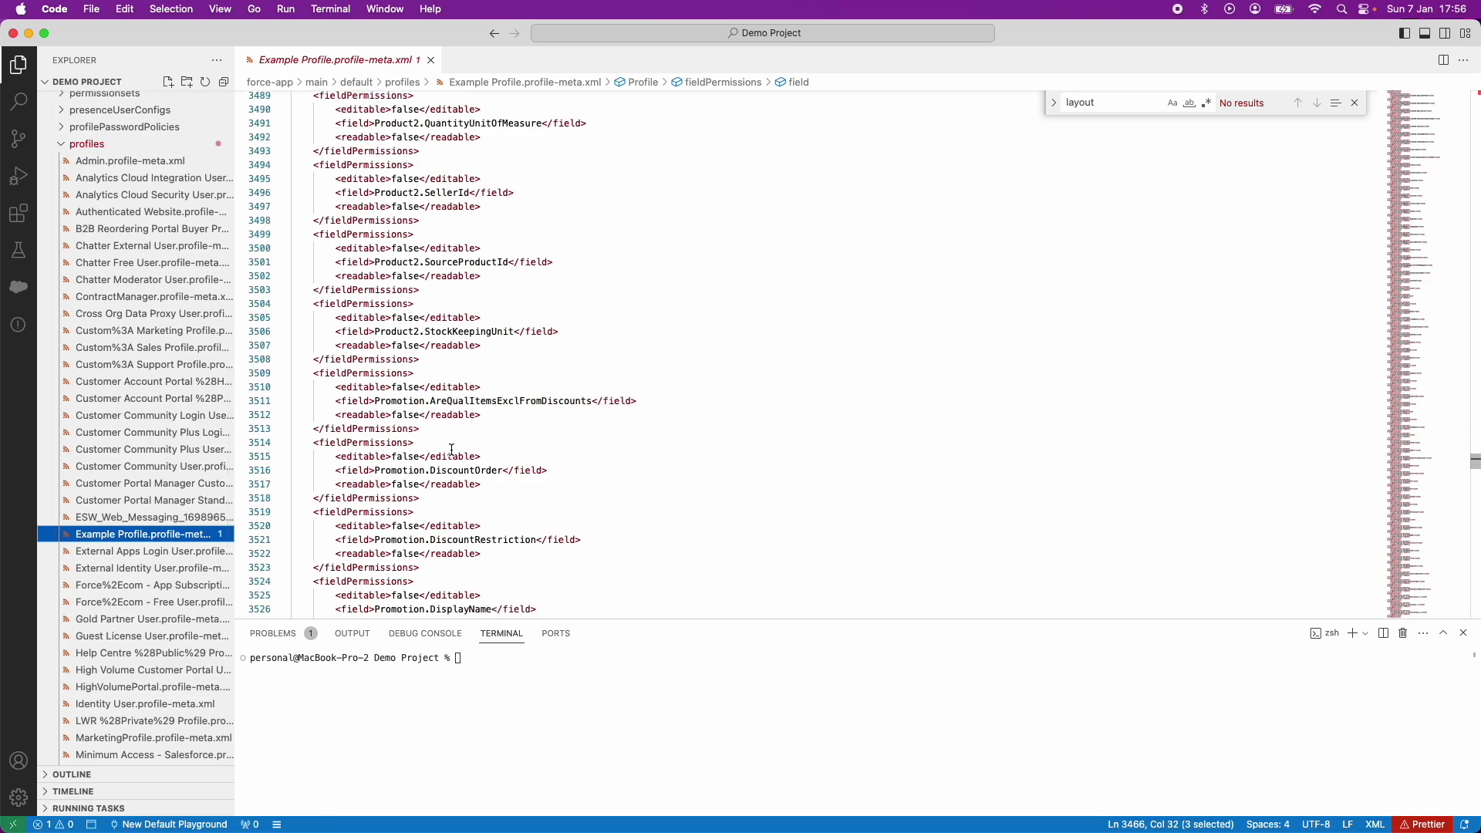
- Paste the layoutAssignments entries after the last fieldPermissions at line 4318 and save
{"action": "scroll", "coordinate": [452, 450], "scroll_direction": "down", "scroll_amount": 20}
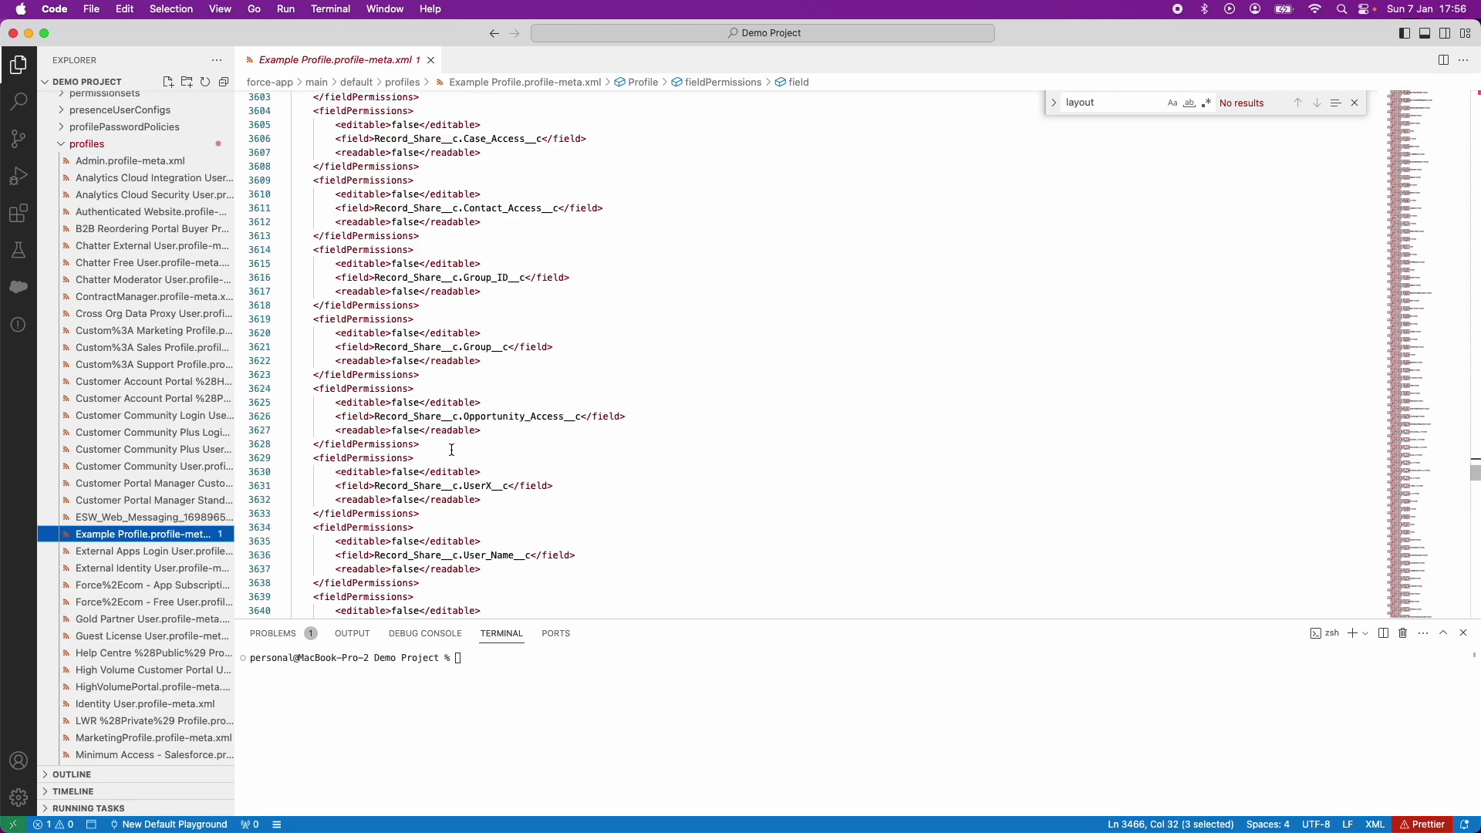
{"action": "scroll", "coordinate": [452, 450], "scroll_direction": "down", "scroll_amount": 20}
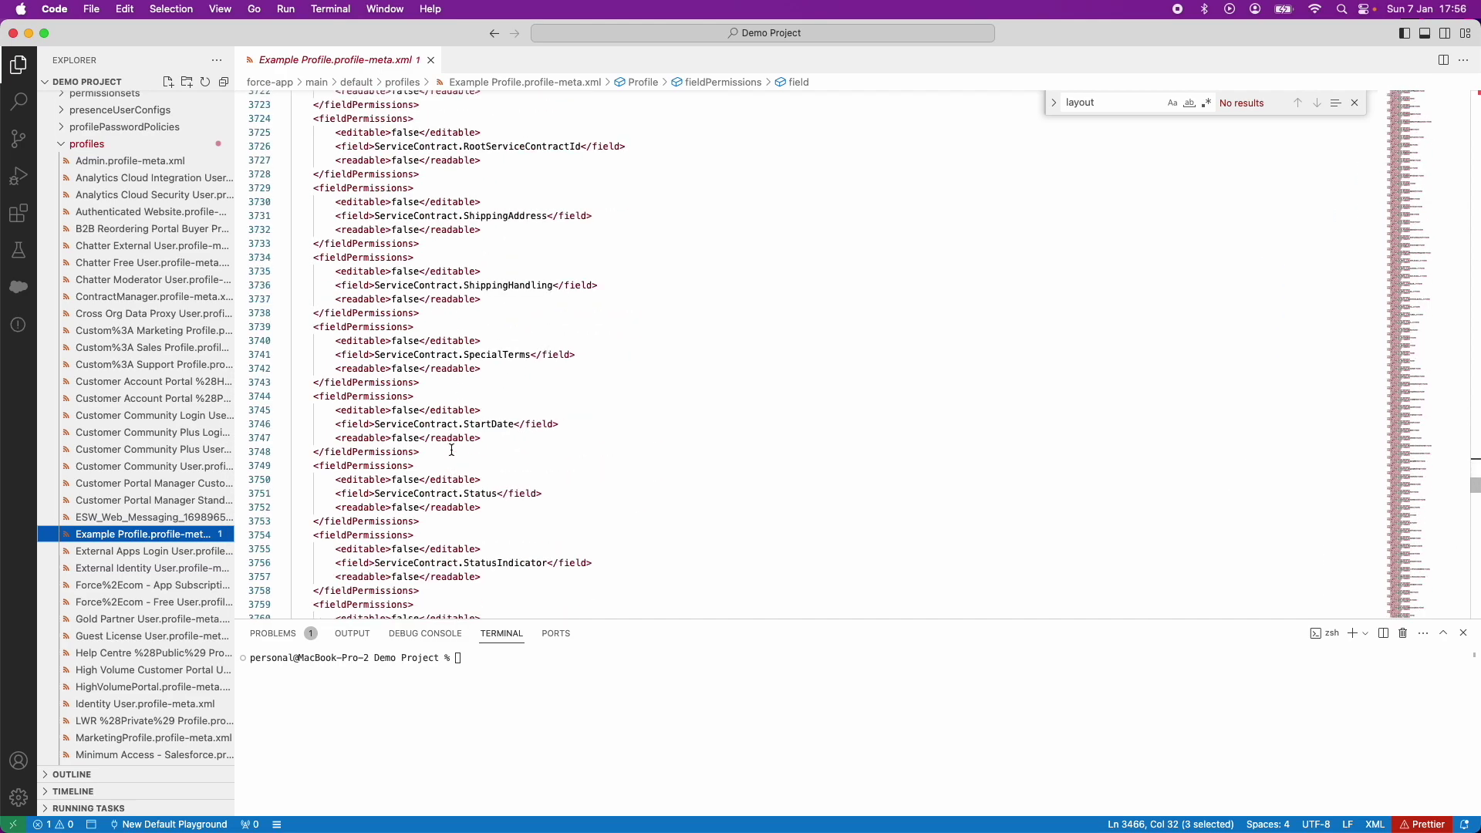
{"action": "scroll", "coordinate": [452, 450], "scroll_direction": "down", "scroll_amount": 20}
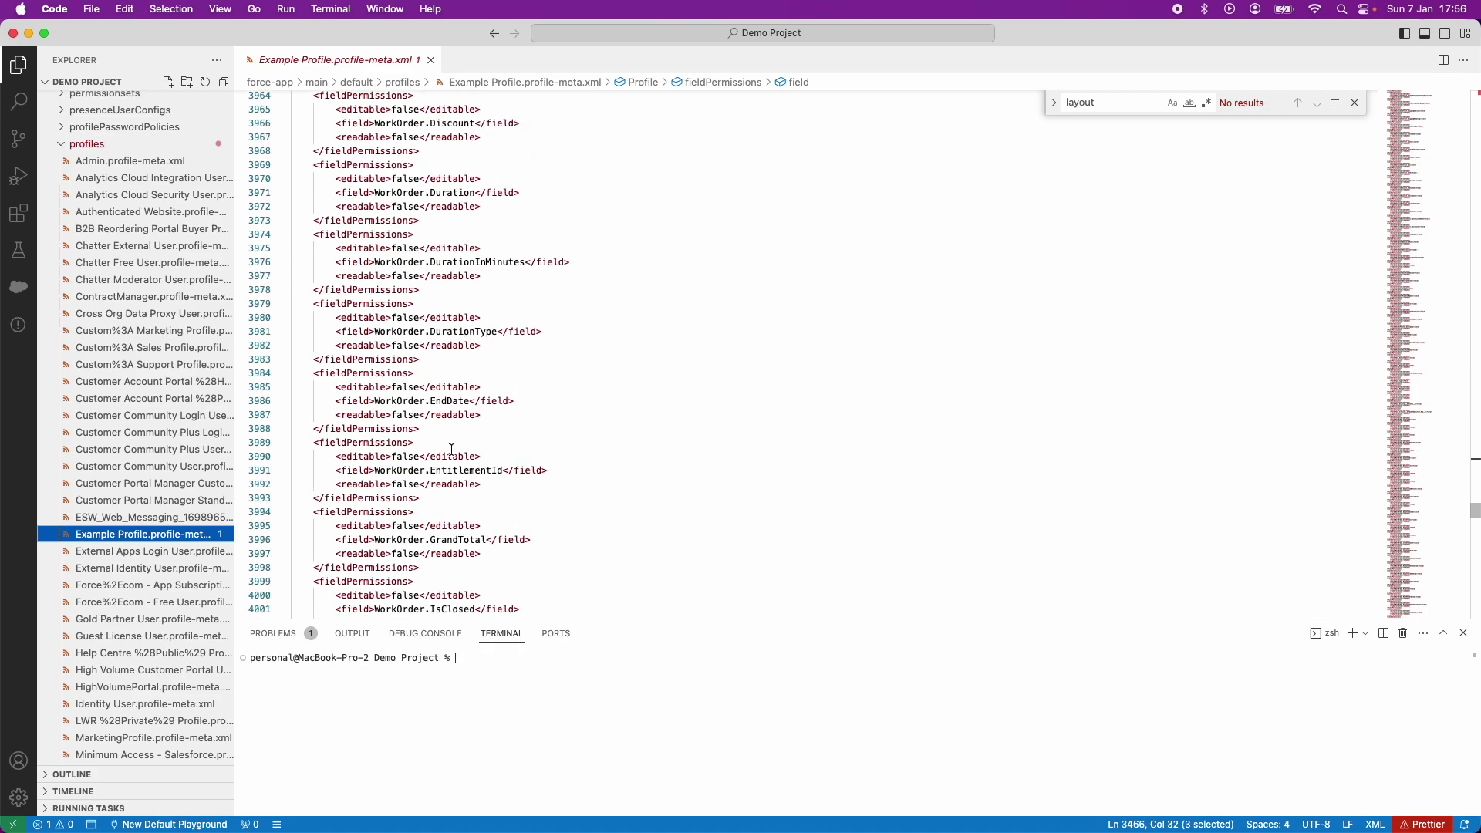
{"action": "scroll", "coordinate": [452, 450], "scroll_direction": "down", "scroll_amount": 20}
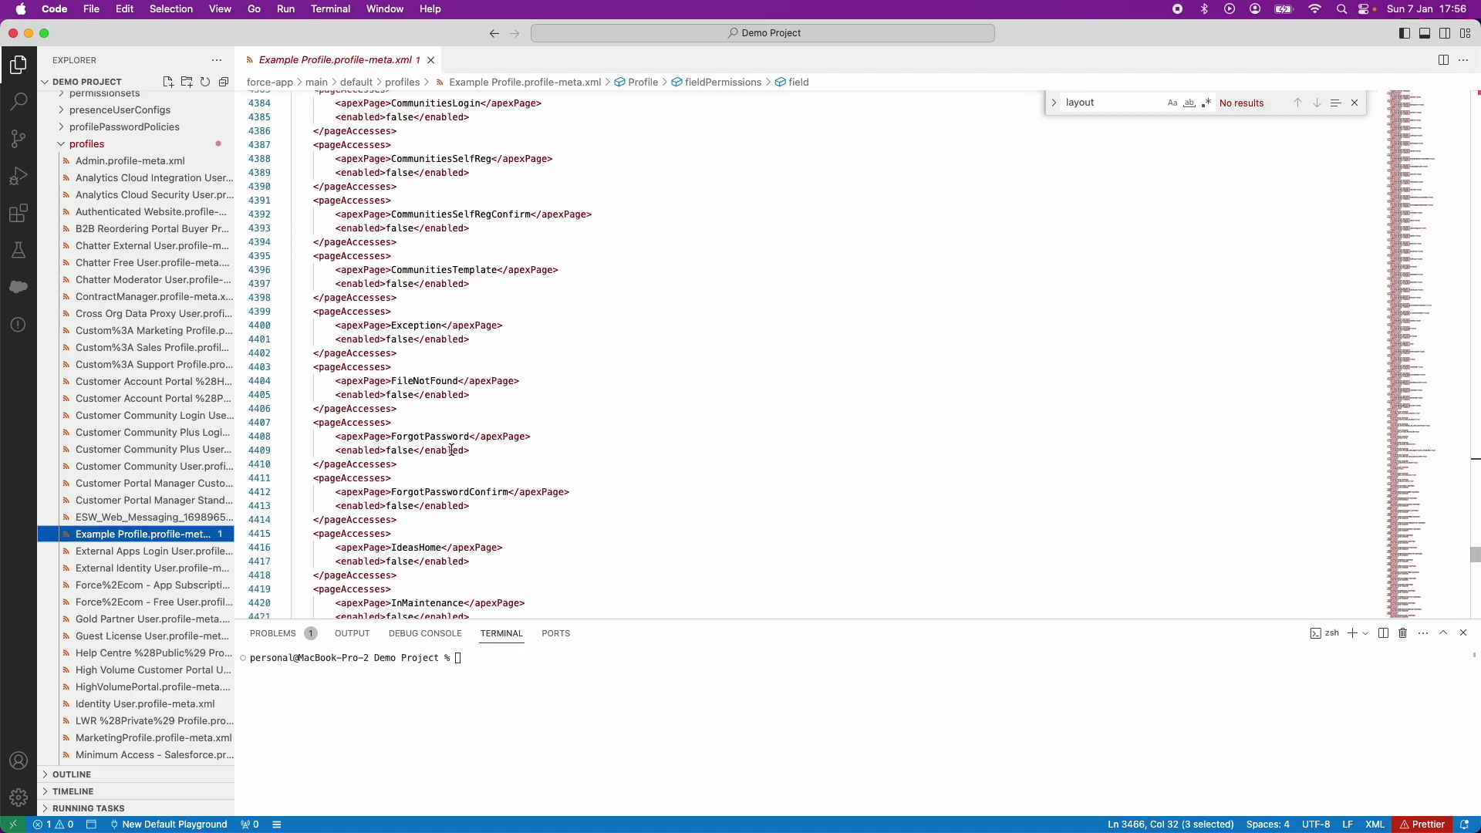
{"action": "scroll", "coordinate": [453, 450], "scroll_direction": "up", "scroll_amount": 16}
{"action": "left_click", "coordinate": [433, 228]}
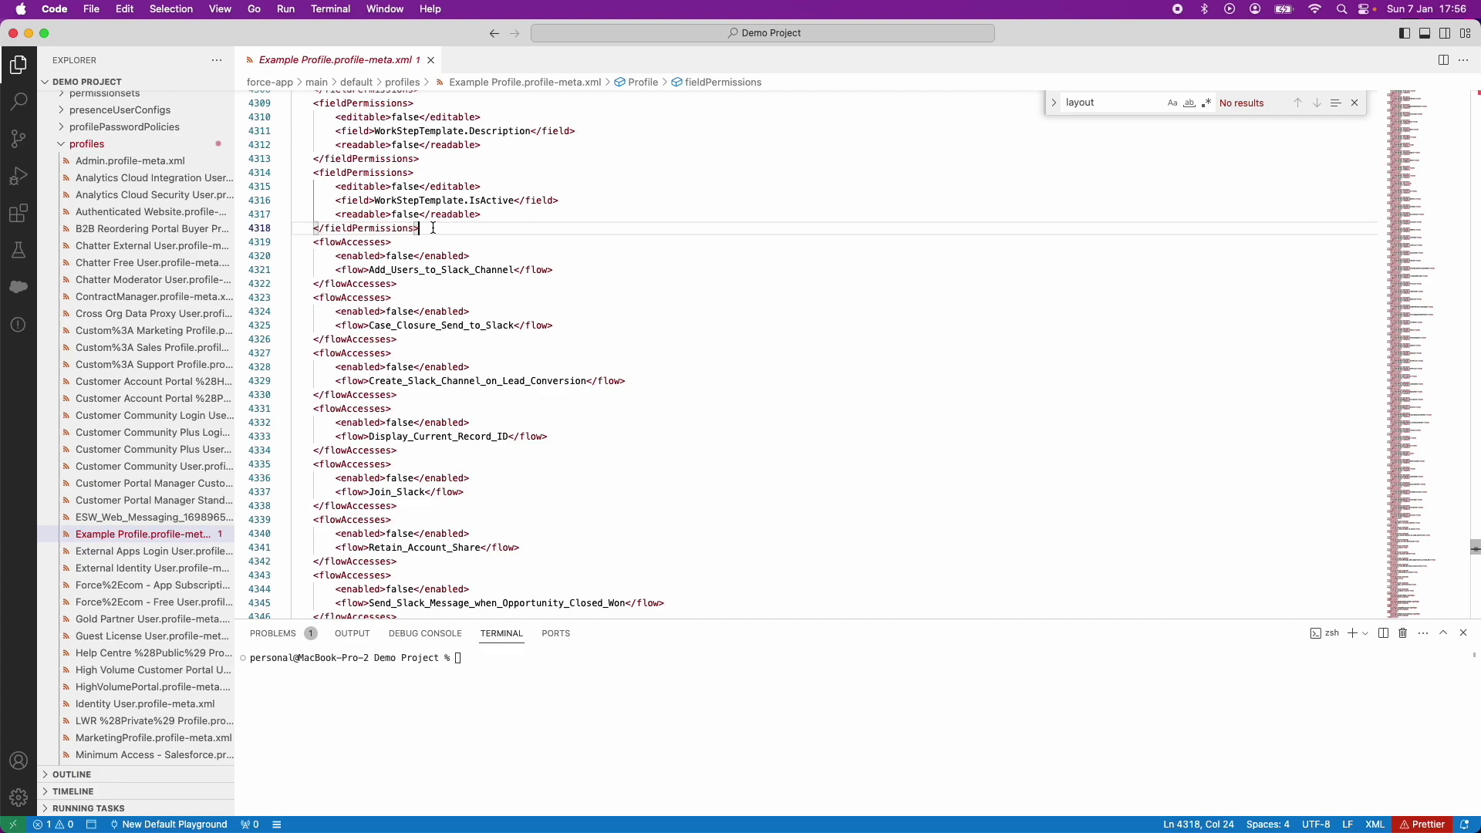
{"action": "key", "text": "Return"}
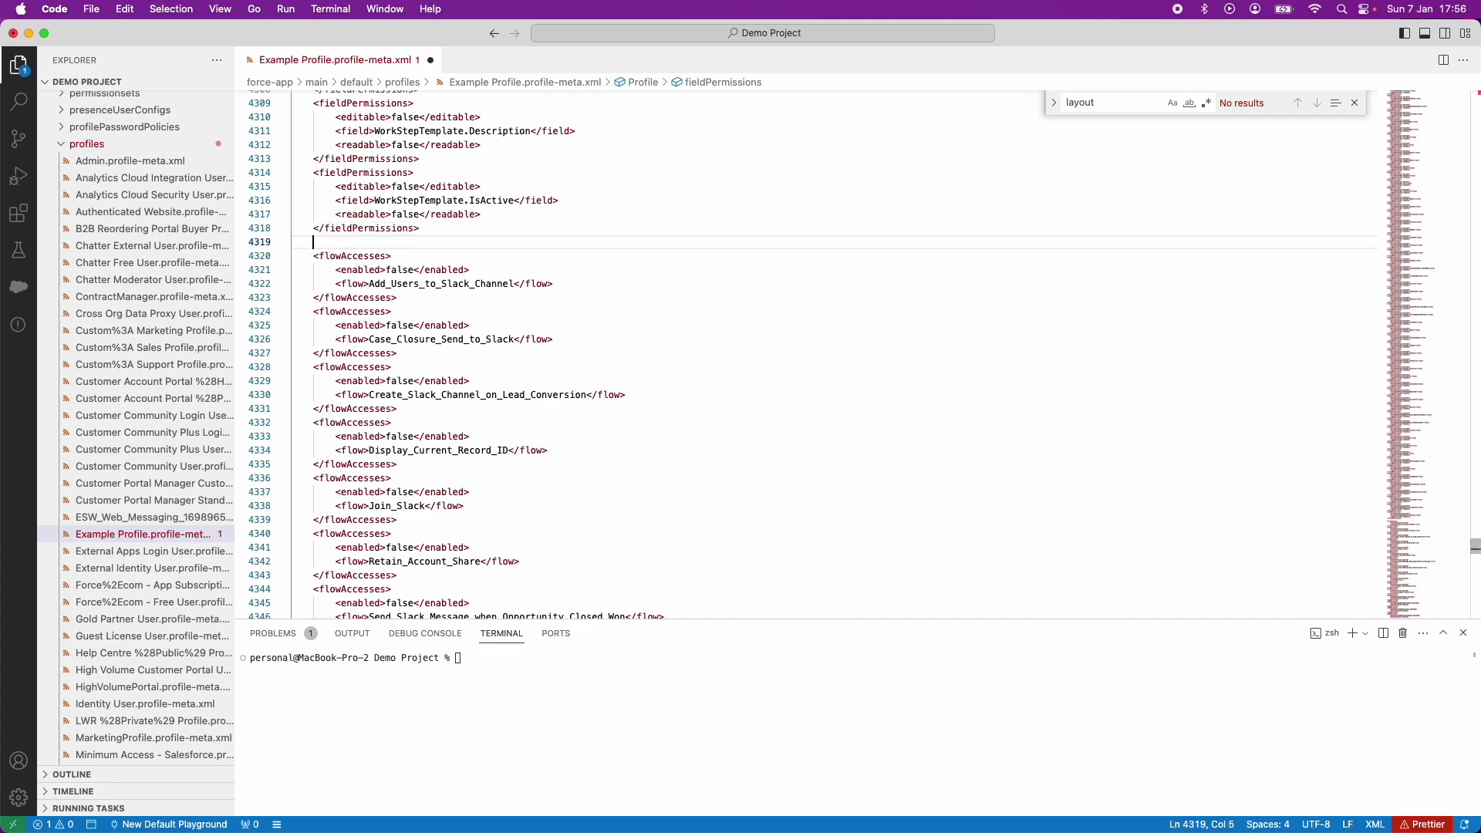
{"action": "key", "text": "super+v"}
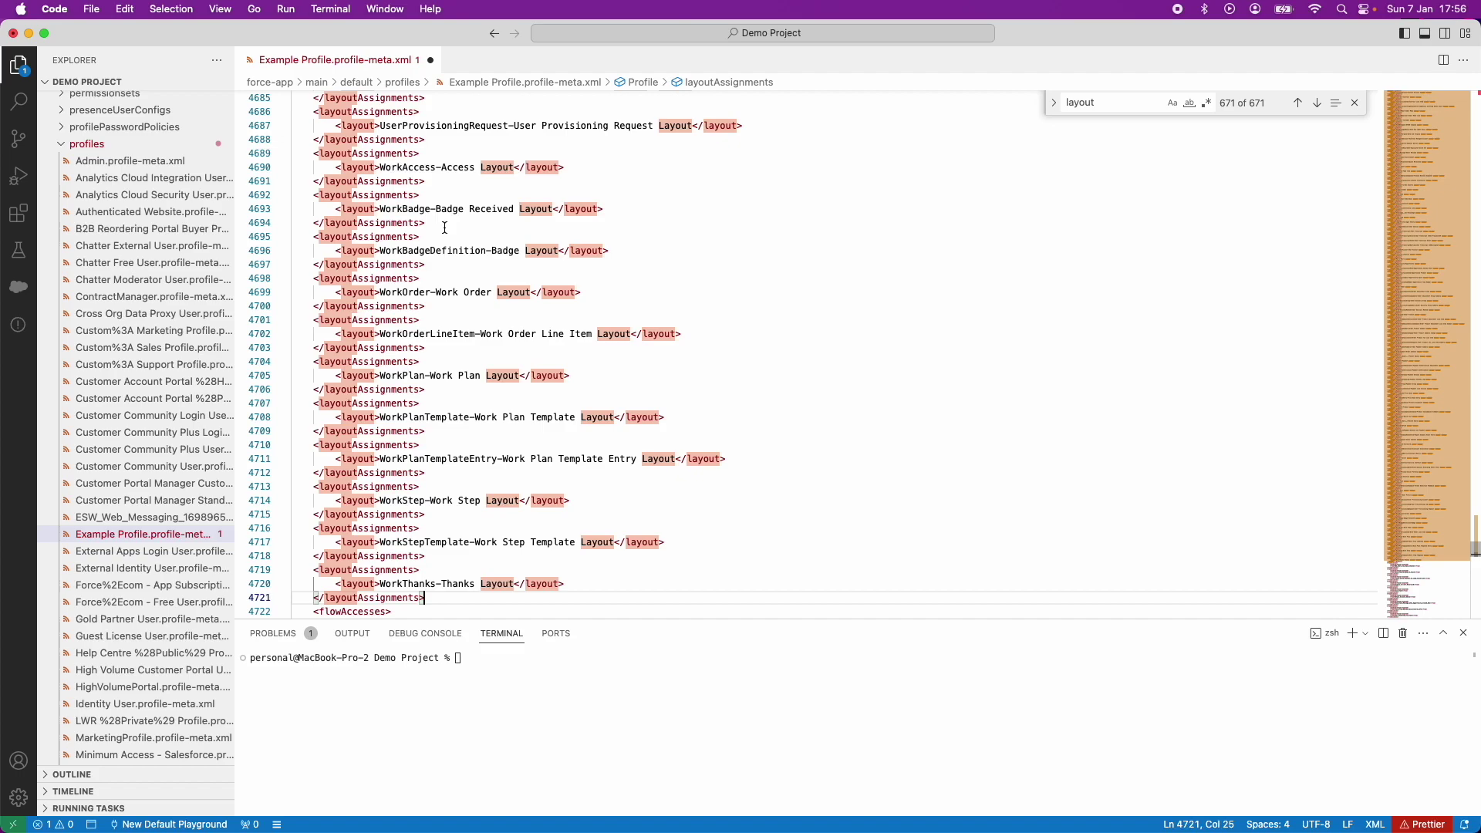
{"action": "key", "text": "super+s"}
- Deploy Example Profile.profile-meta.xml with SFDX: Deploy Source to Org
{"action": "right_click", "coordinate": [129, 538]}
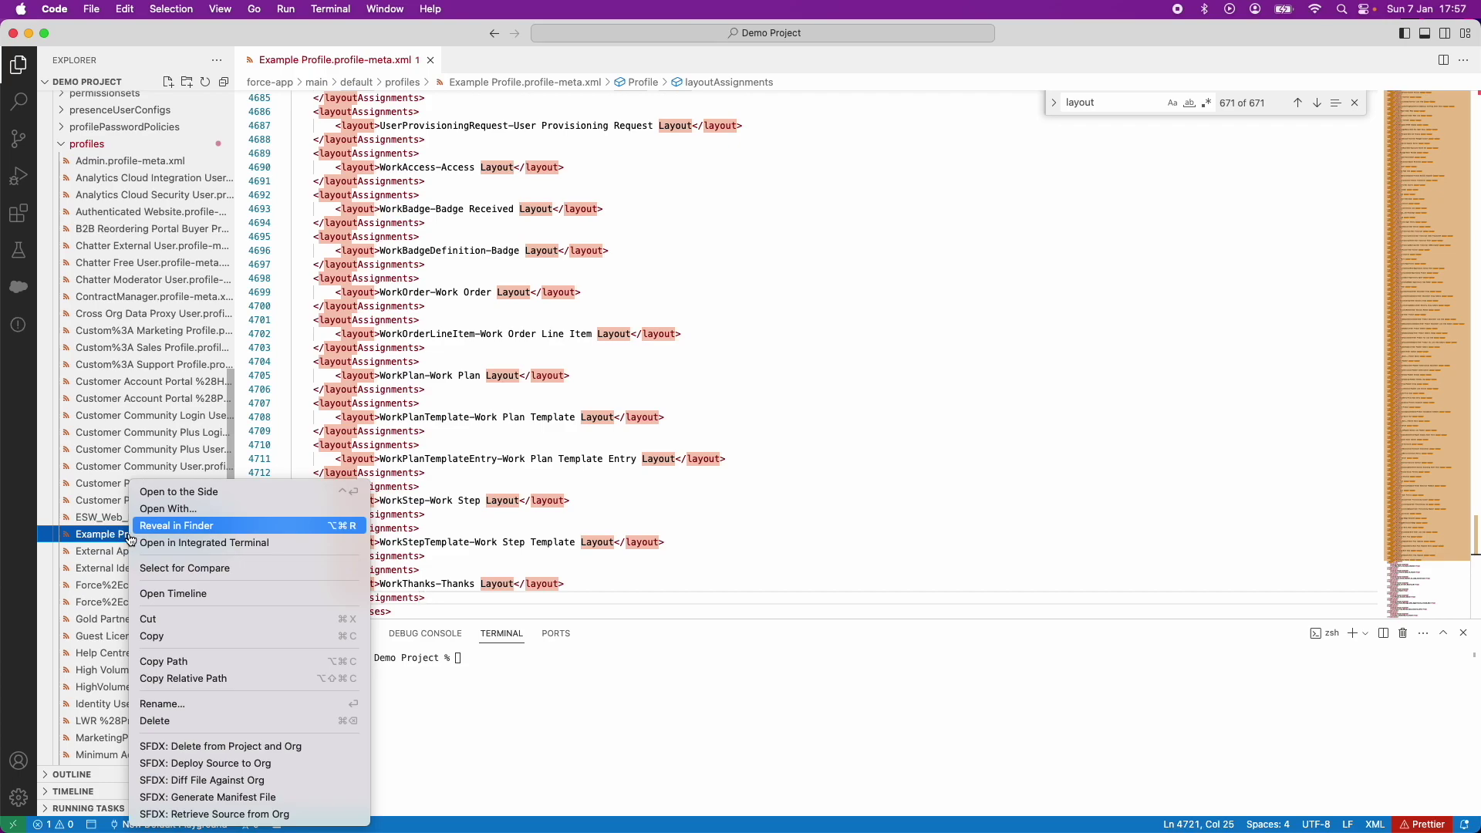
{"action": "left_click", "coordinate": [244, 765]}
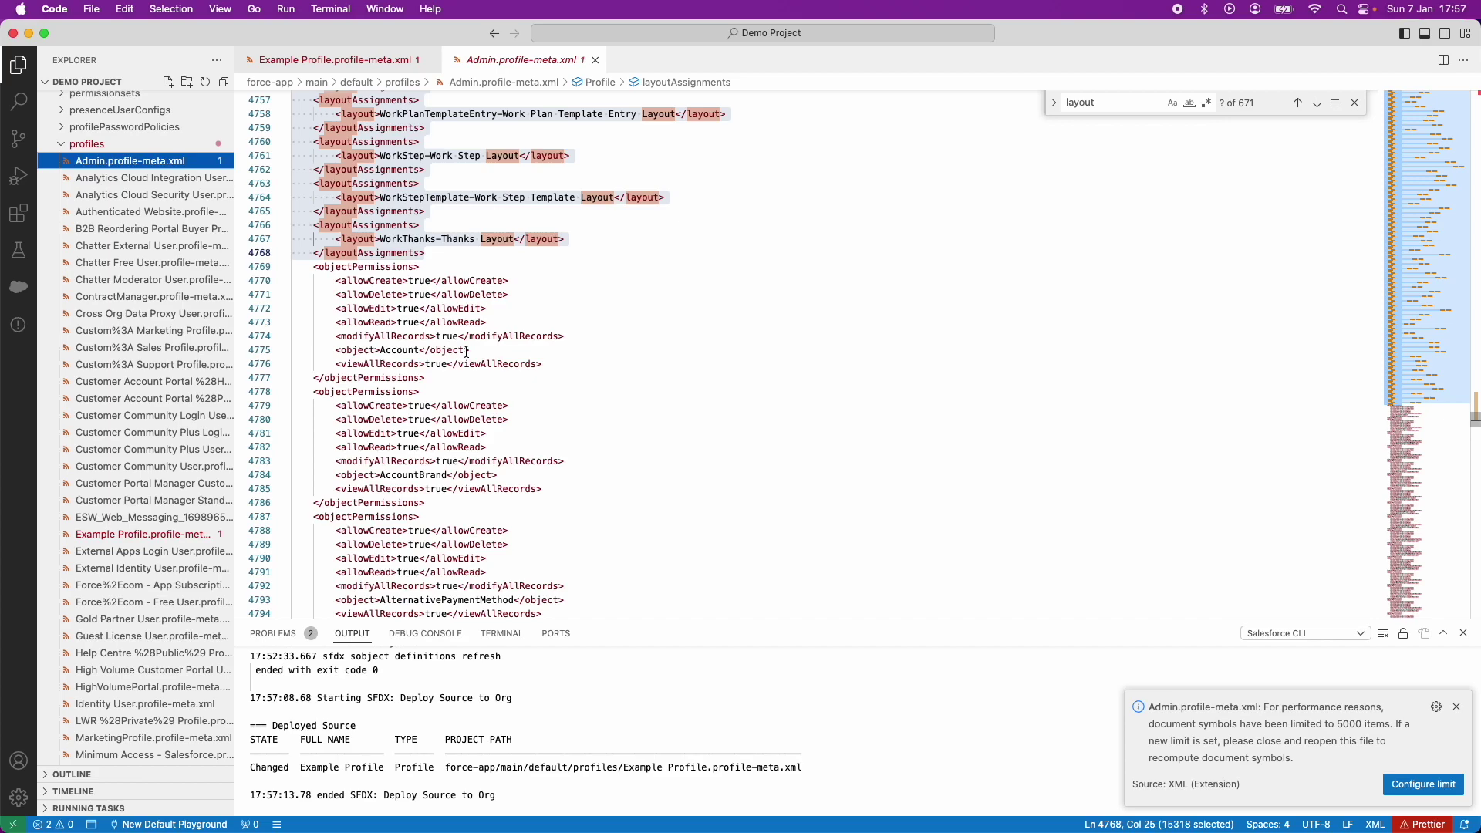
- Search the Admin profile for 'recordtype' and select the tabVisibilities entries below the record types
{"action": "key", "text": "super+f"}
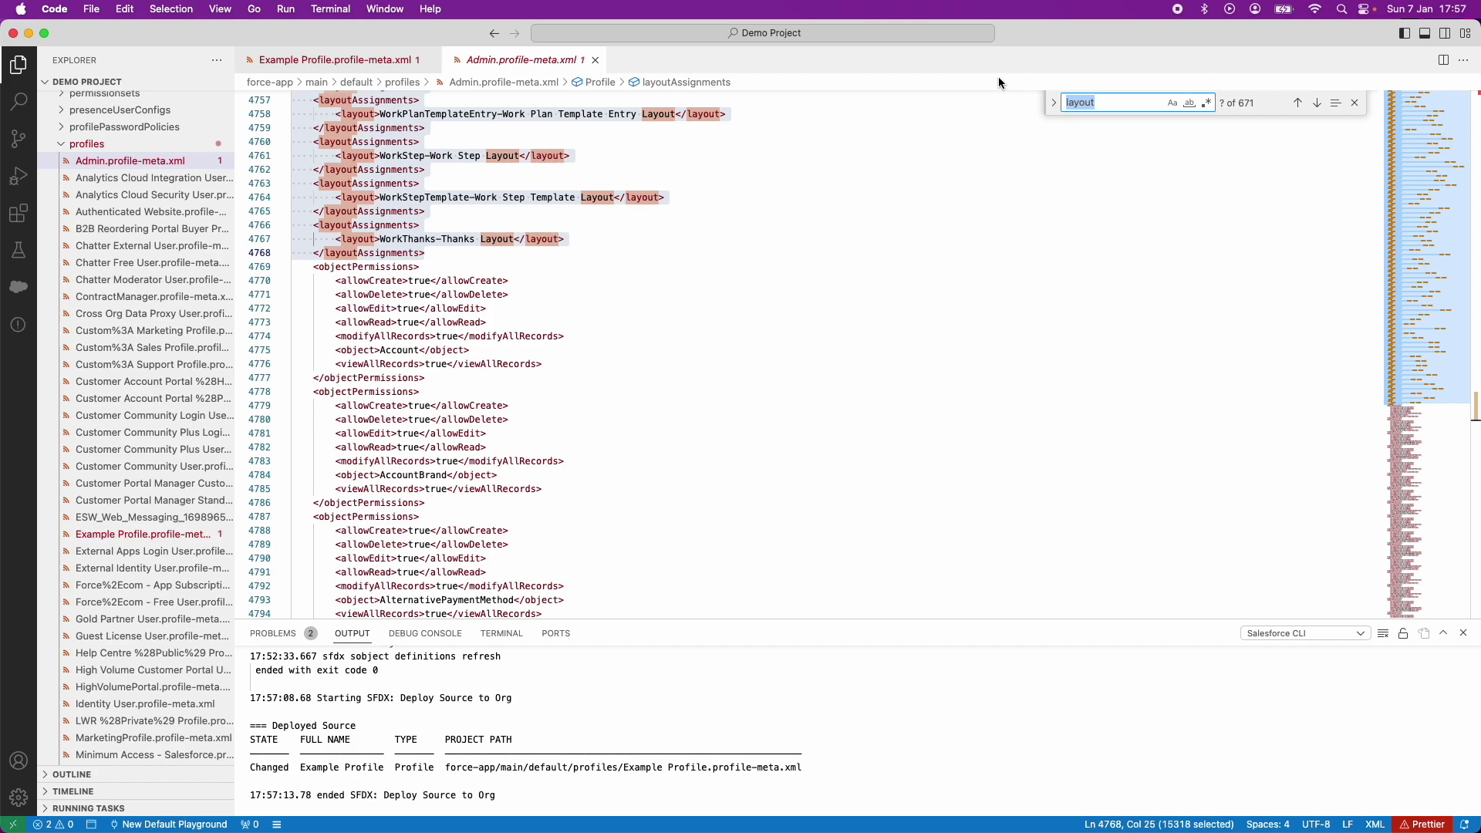
{"action": "type", "text": "record"}
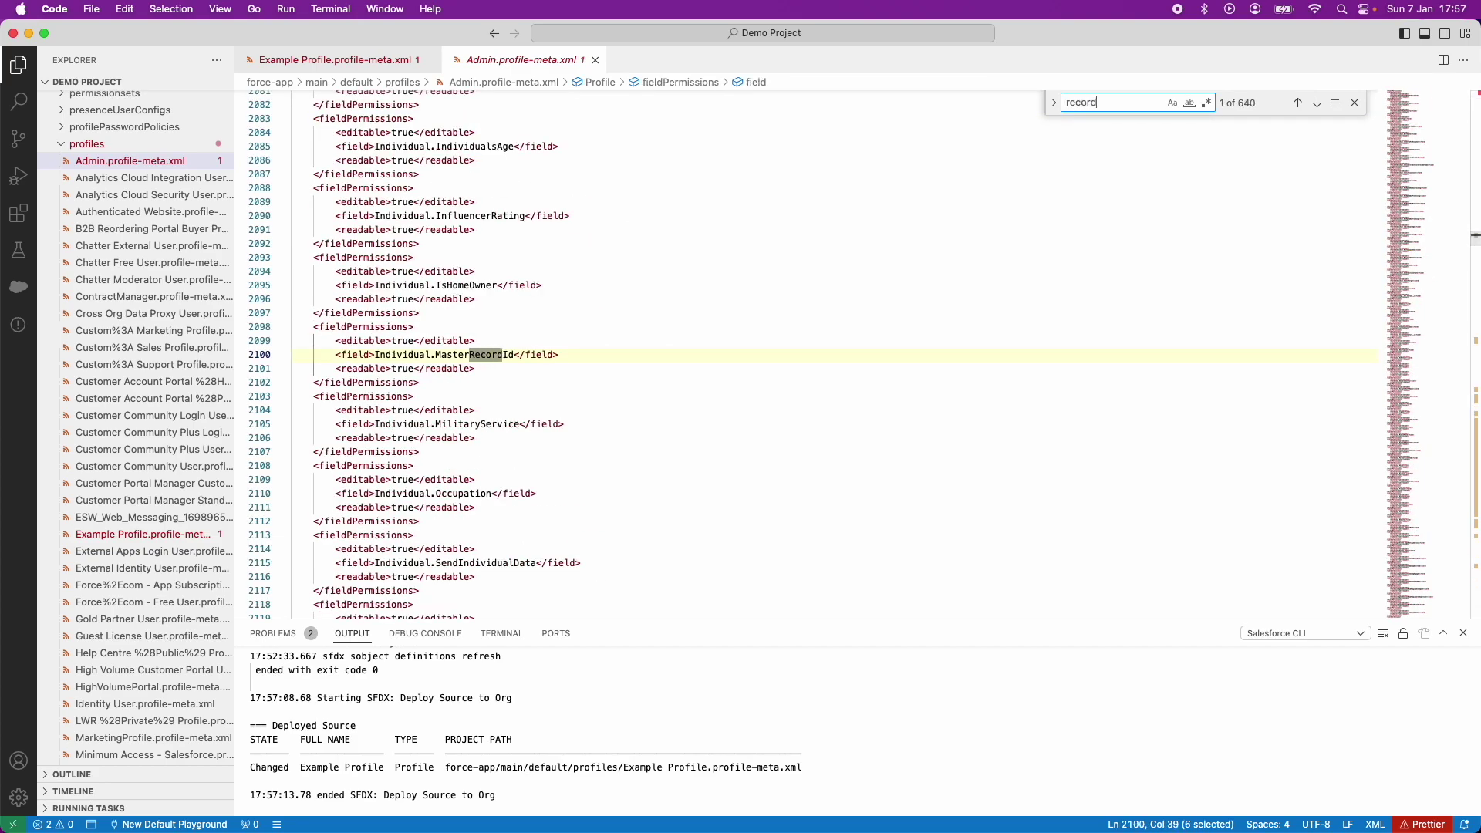
{"action": "type", "text": "type"}
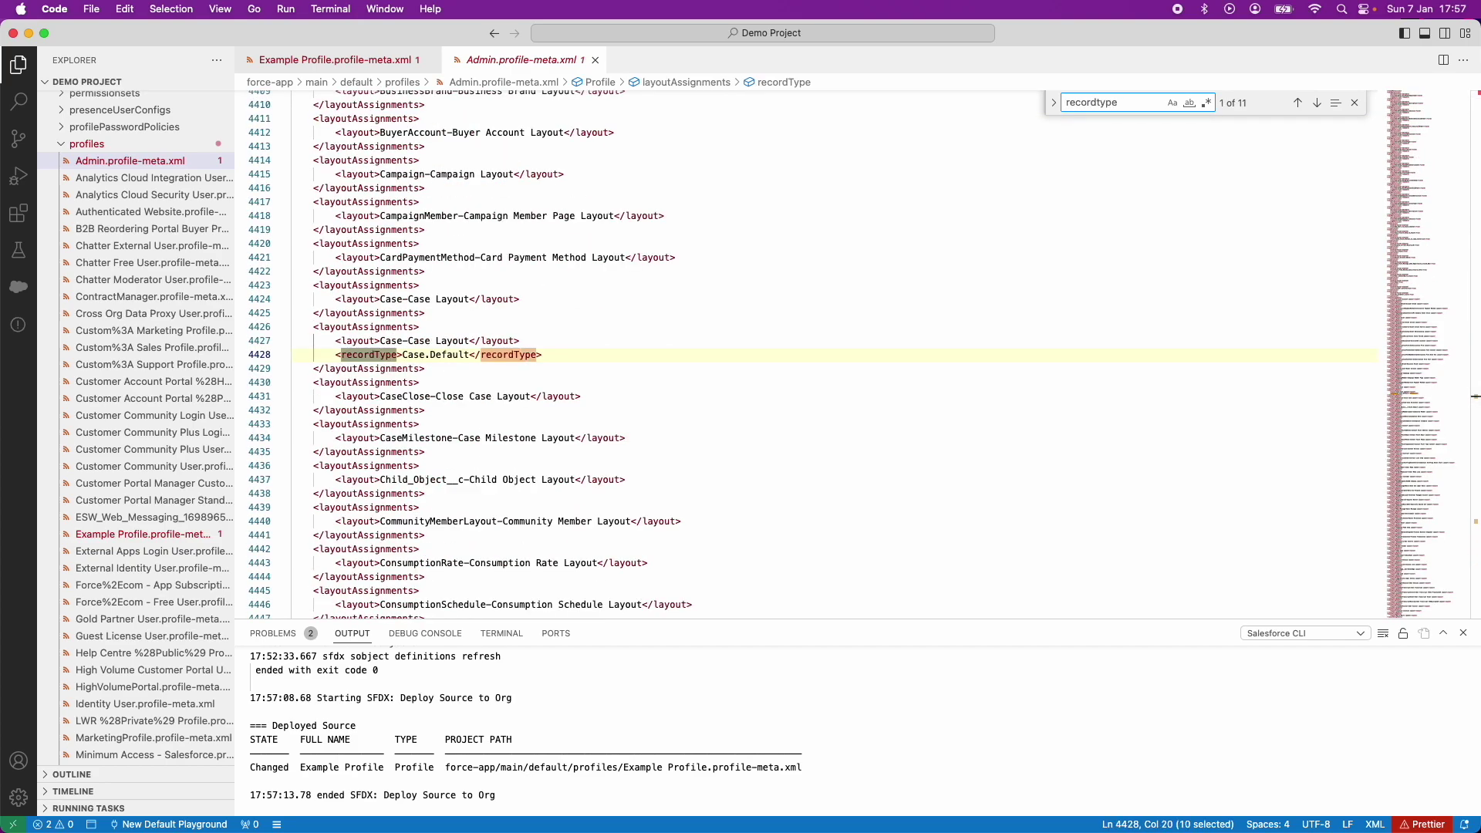
{"action": "key", "text": "Return"}
{"action": "key", "text": "Return"}
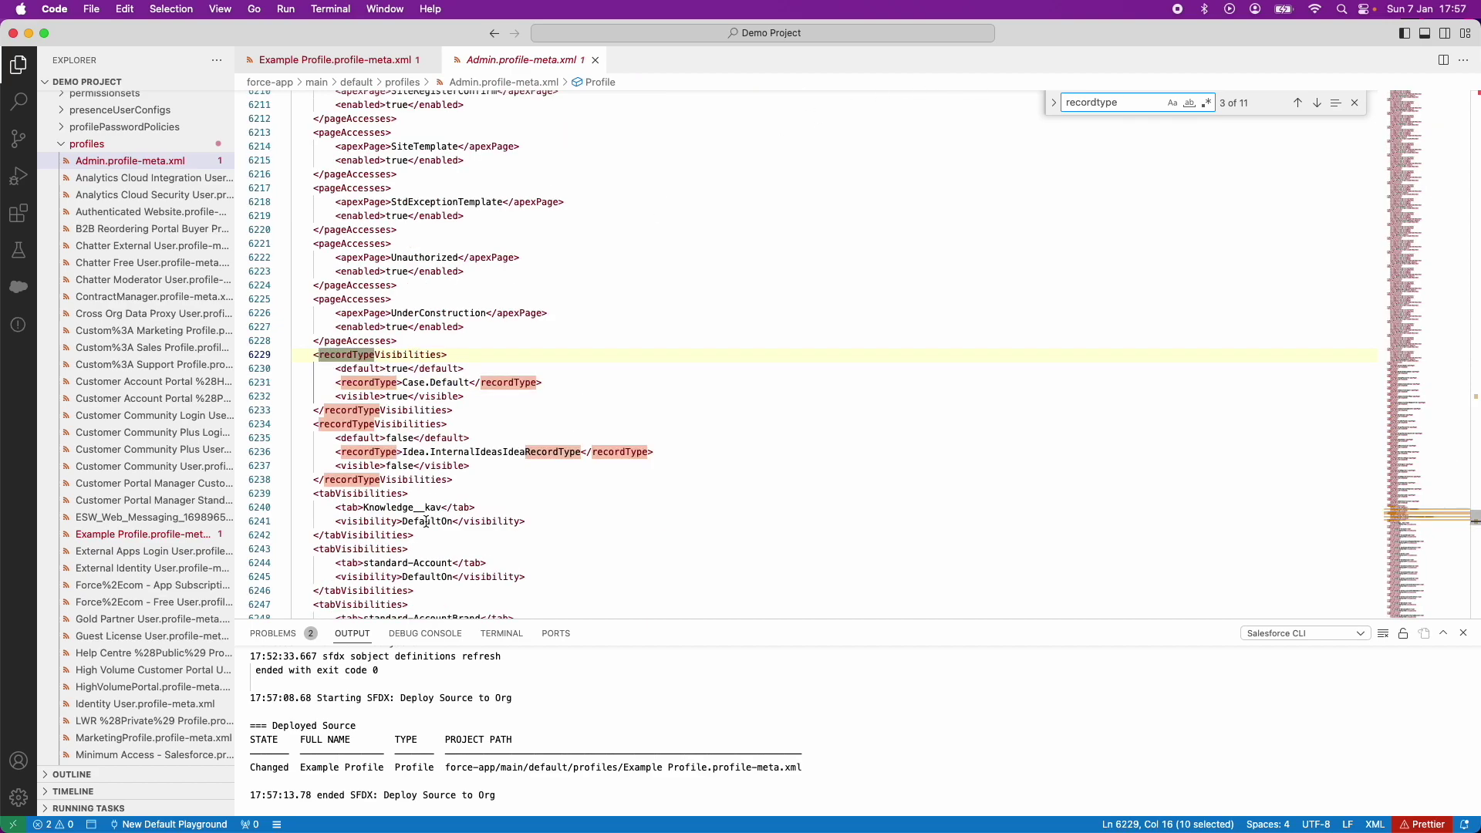
{"action": "scroll", "coordinate": [447, 467], "scroll_direction": "down", "scroll_amount": 4}
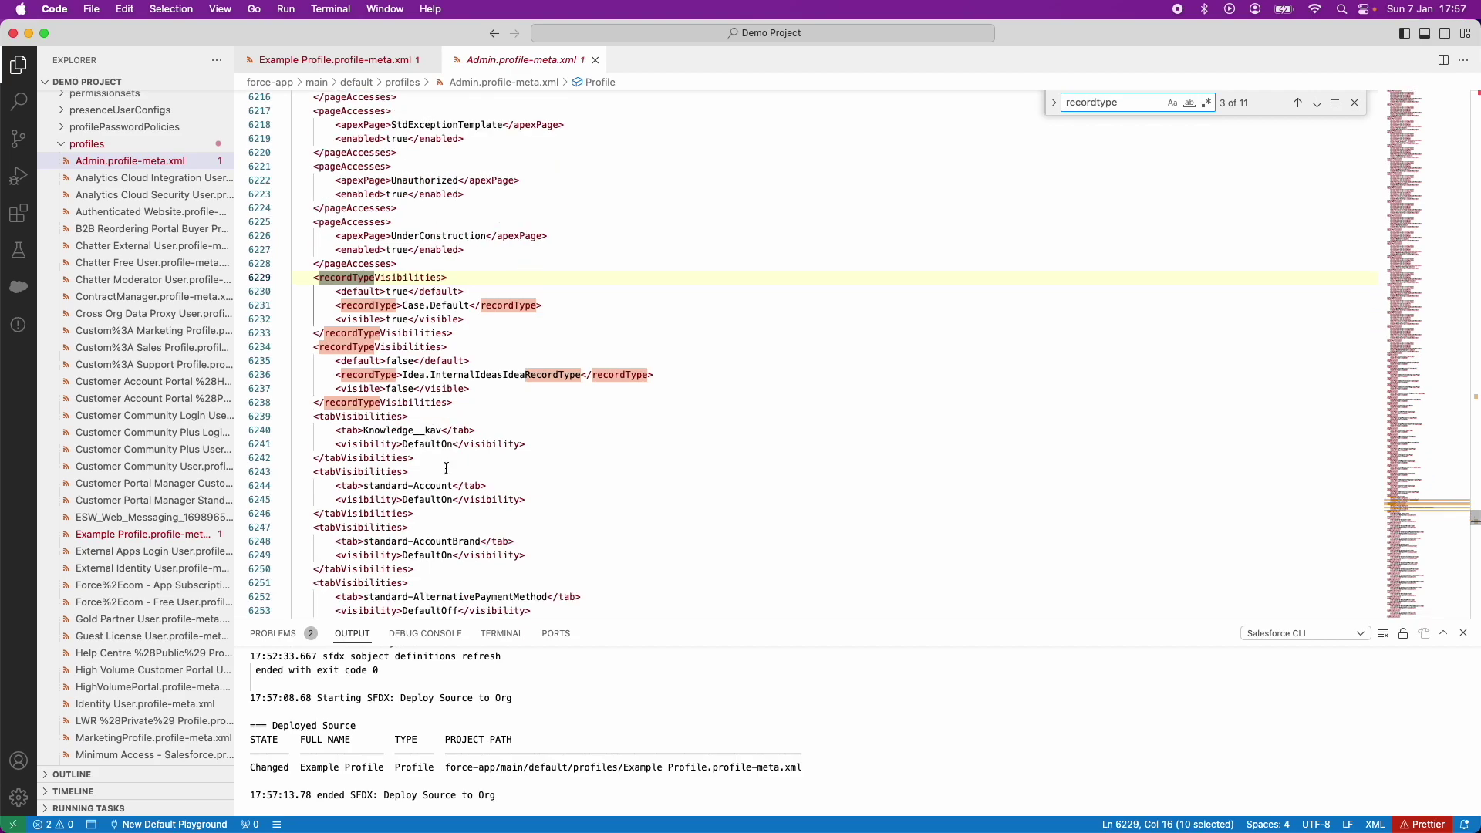
{"action": "left_click_drag", "start_coordinate": [313, 338], "coordinate": [438, 540]}
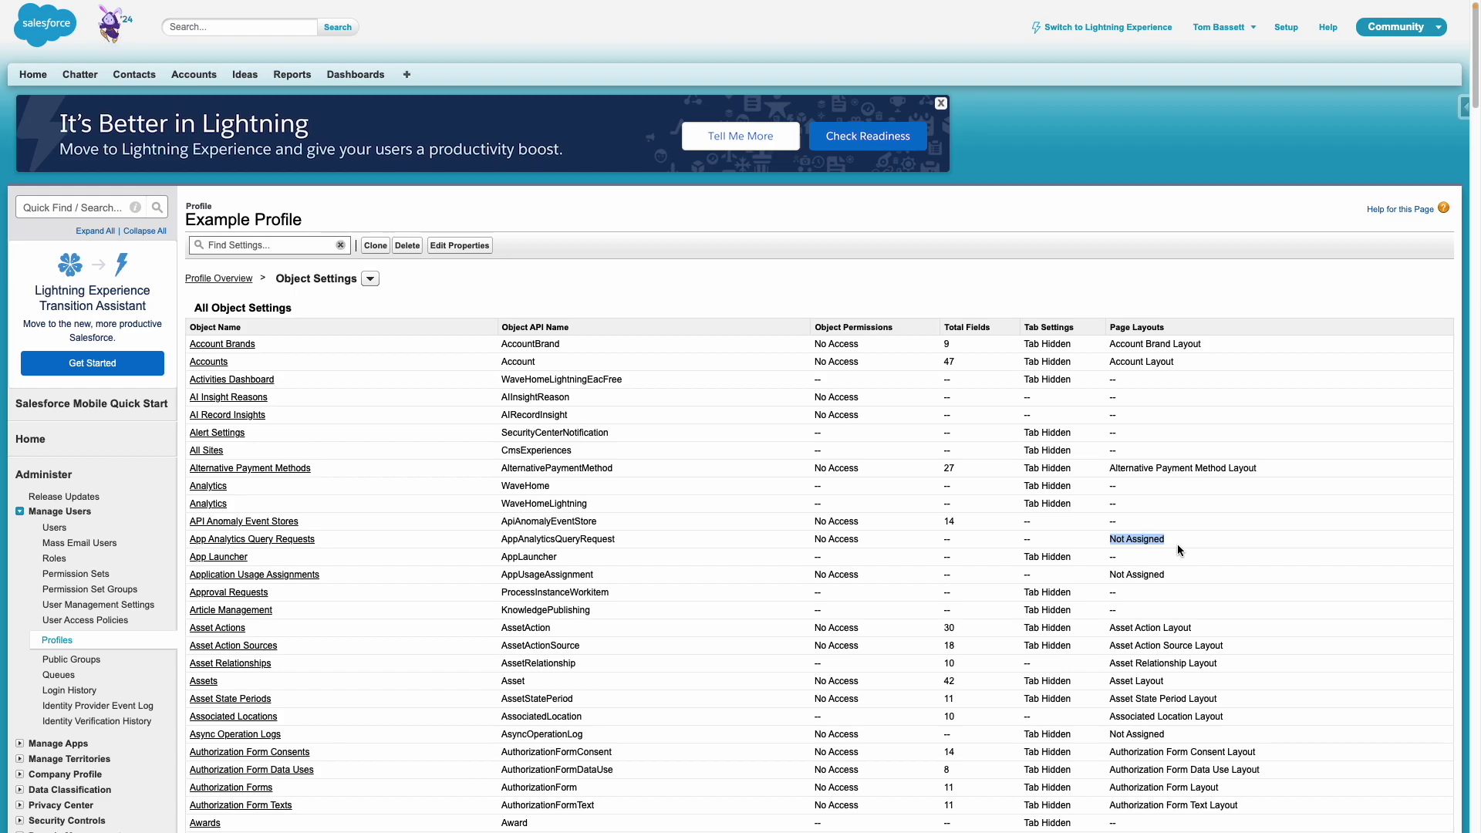
- Highlight the App Analytics Query Requests row showing Not Assigned, then clear the selection
{"action": "left_click_drag", "start_coordinate": [1177, 544], "coordinate": [189, 546]}
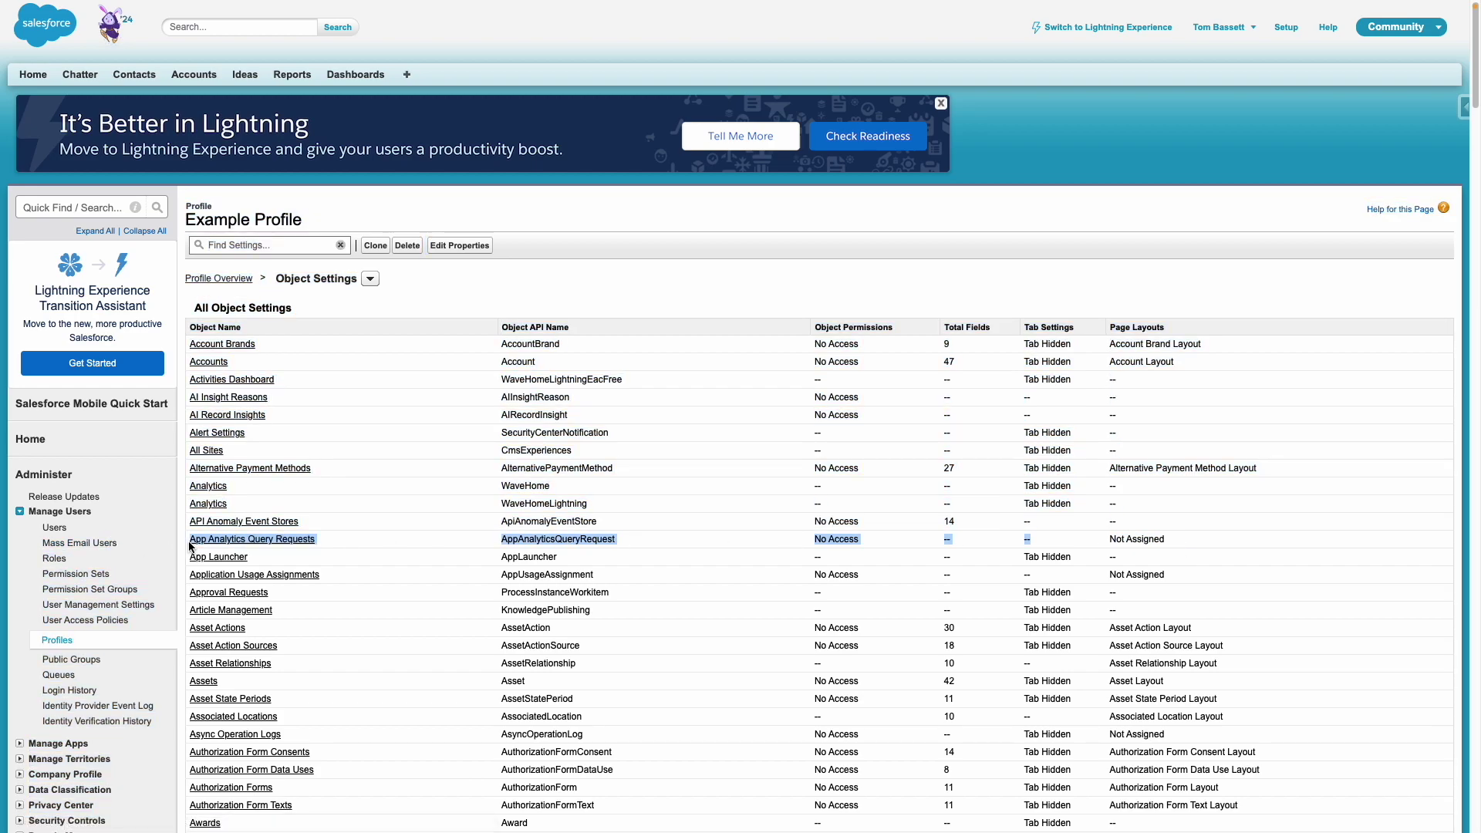
{"action": "left_click", "coordinate": [347, 545]}
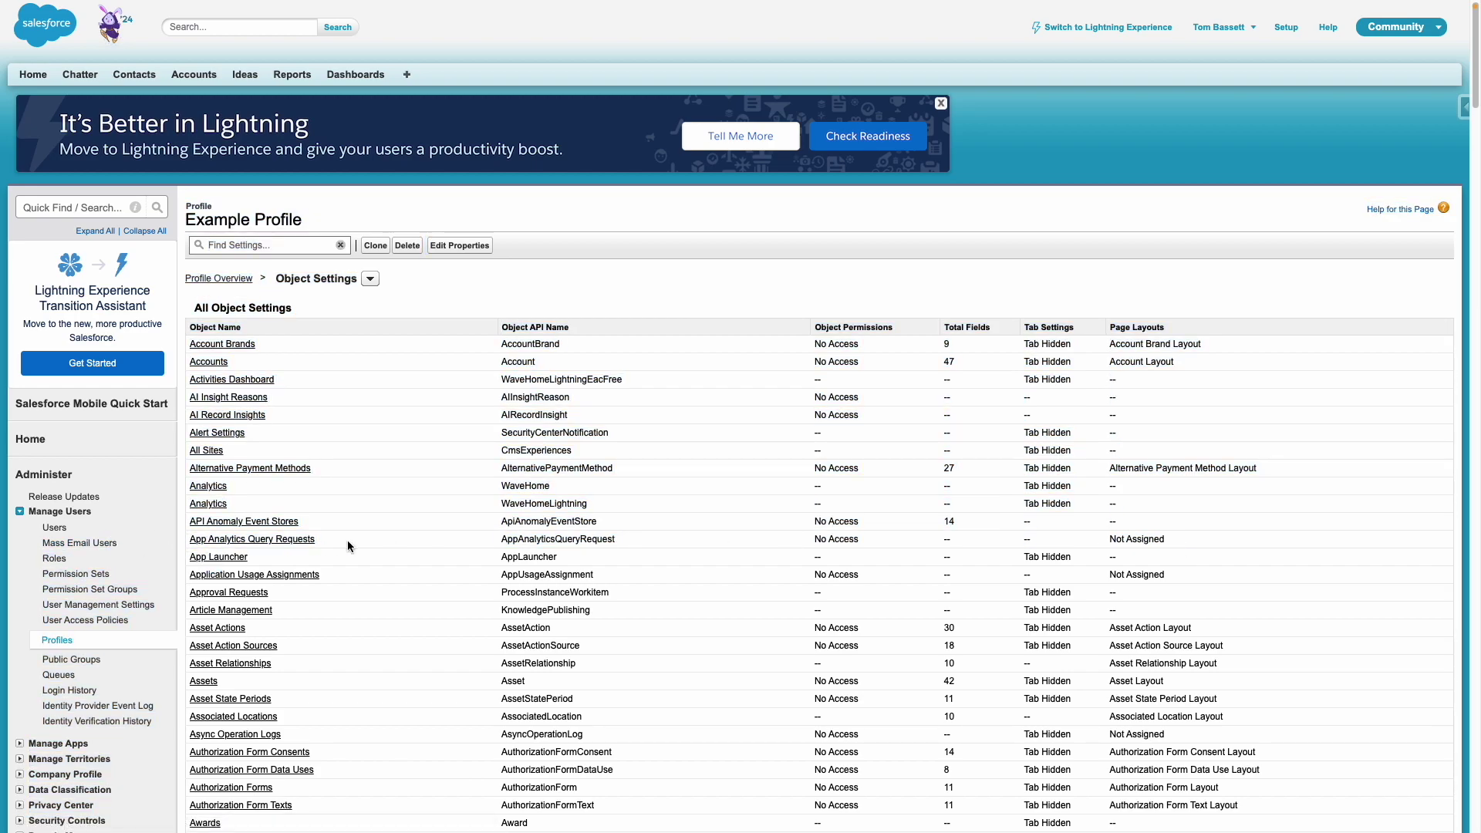